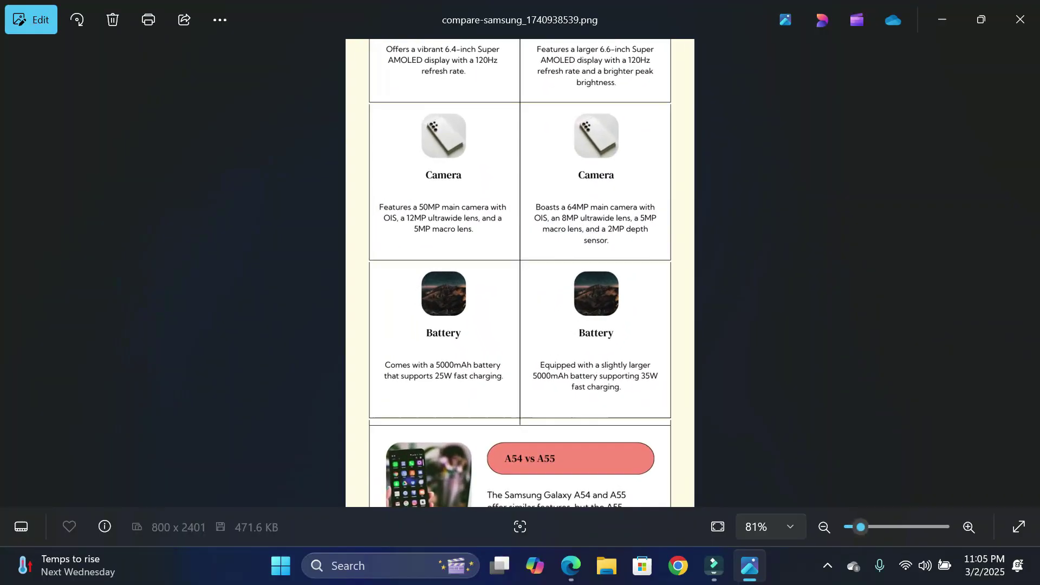
scroll(520, 398, up, 3)
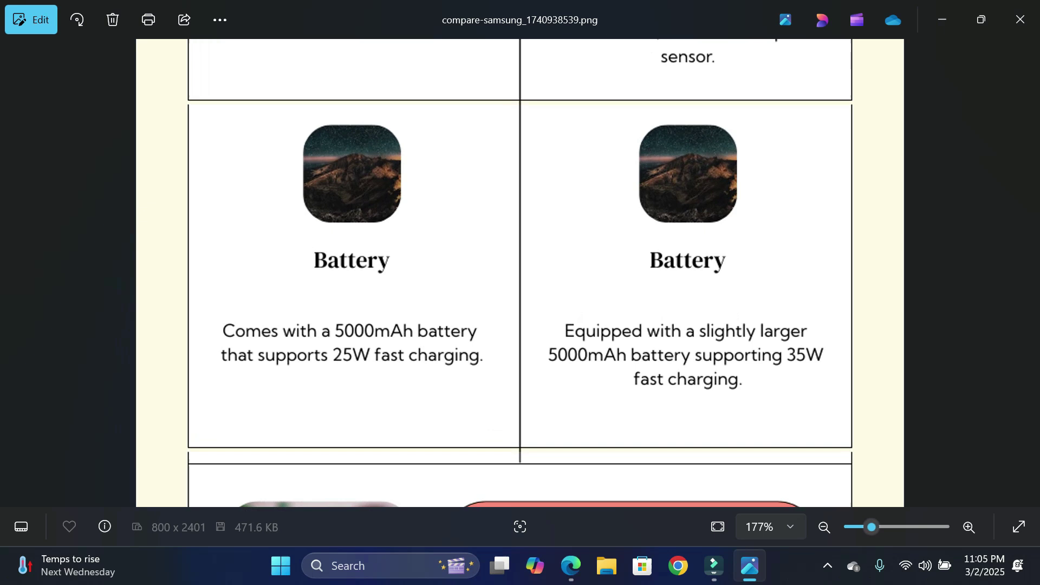
scroll(520, 276, up, 5)
scroll(520, 277, up, 4)
scroll(520, 277, up, 3)
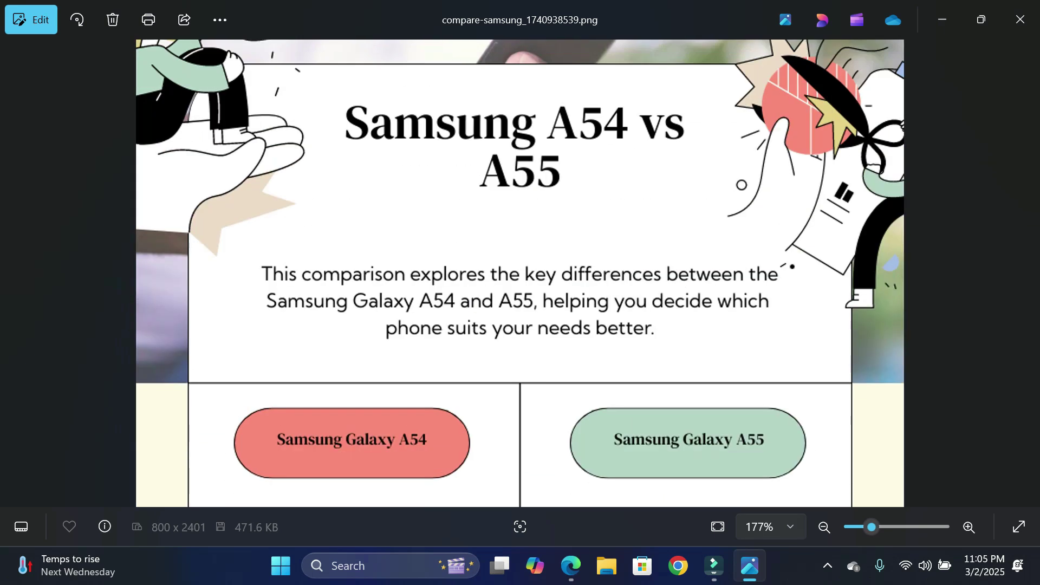
scroll(520, 277, up, 2)
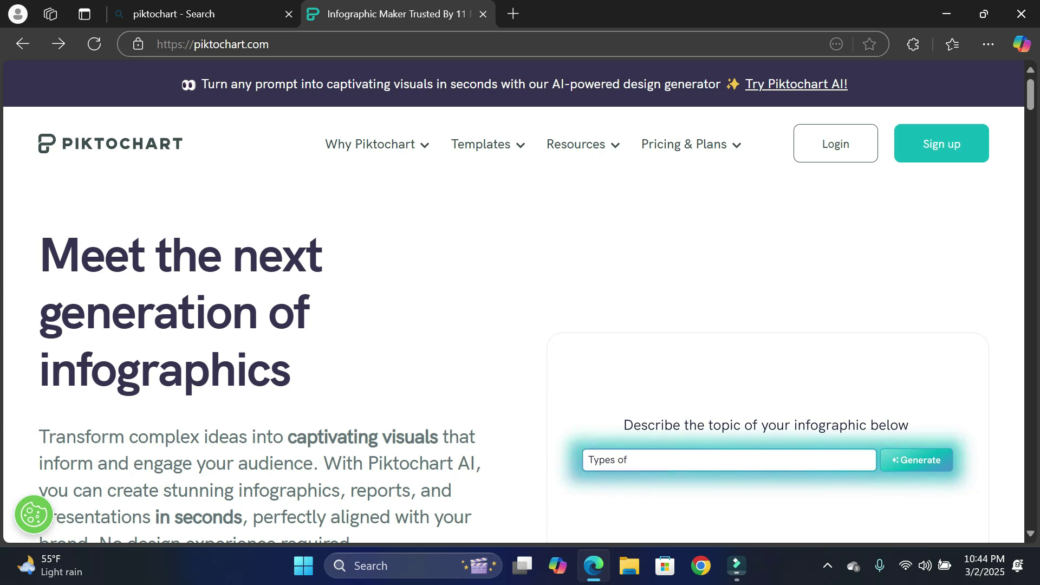
text(dership)
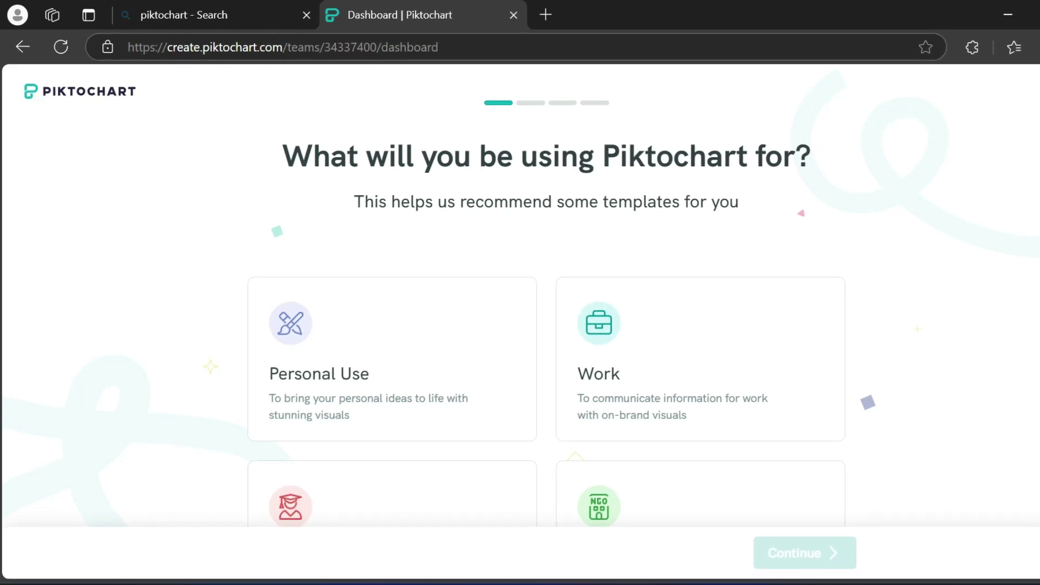
scroll(520, 325, down, 3)
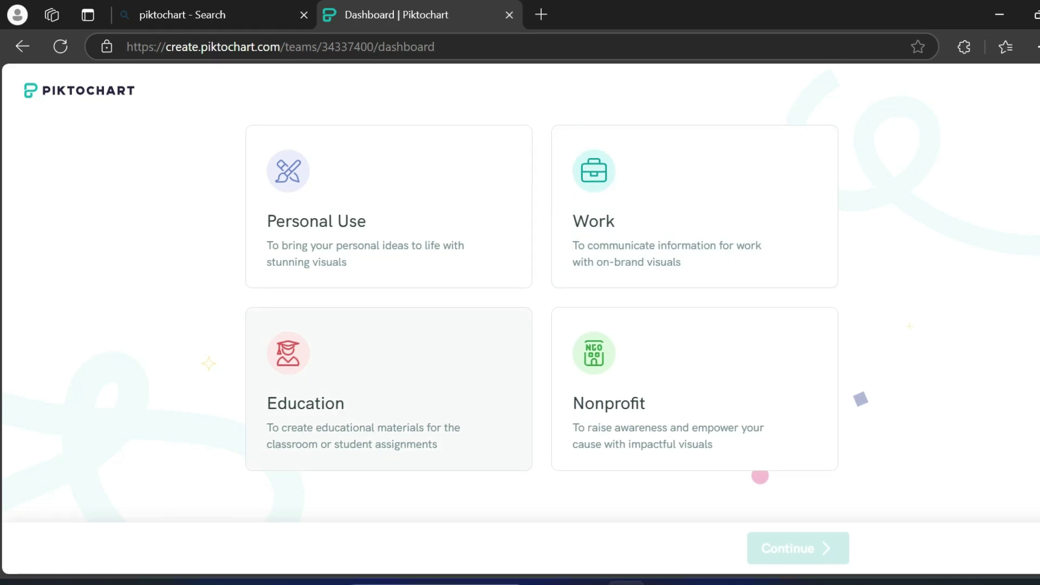
Choose Education use and the college/university educator role, and decline the newsletter
click(389, 388)
click(794, 546)
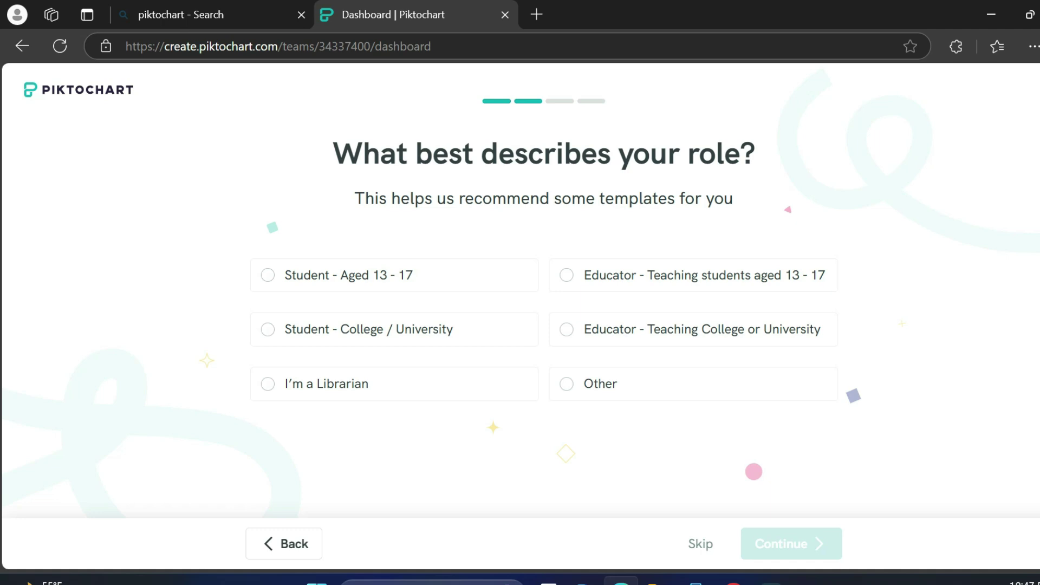
click(691, 328)
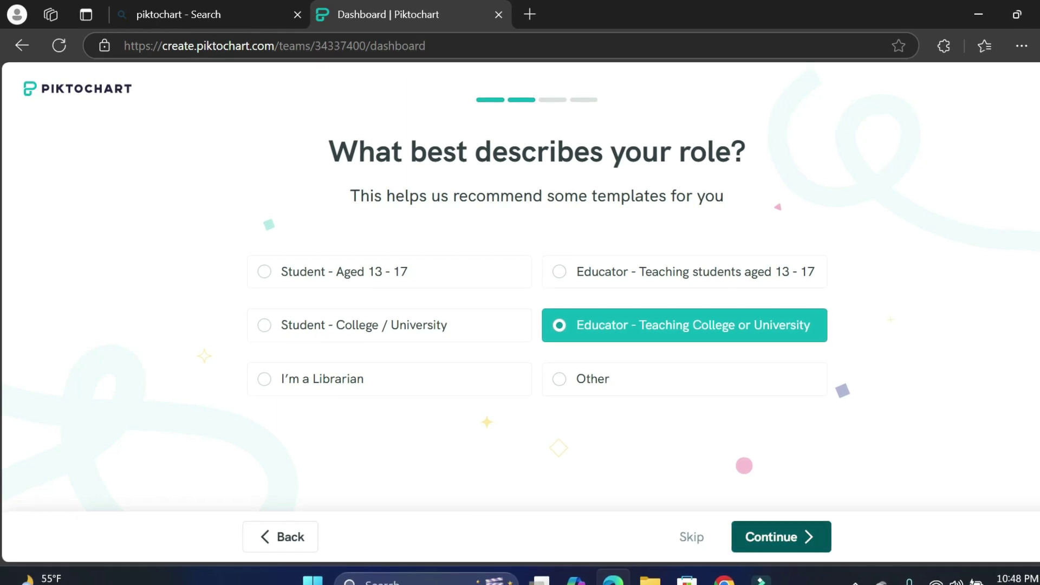
click(778, 535)
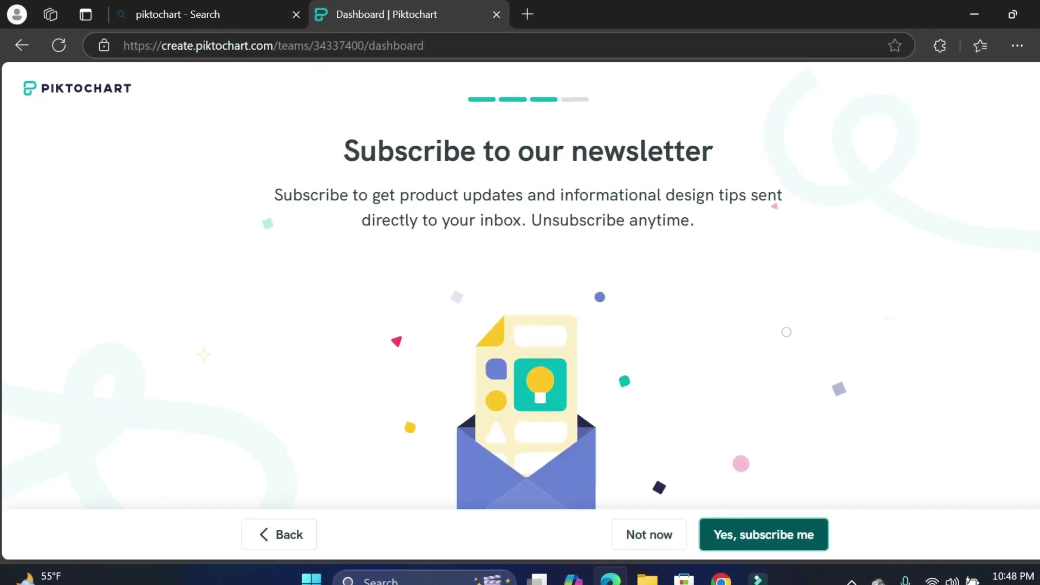
click(647, 534)
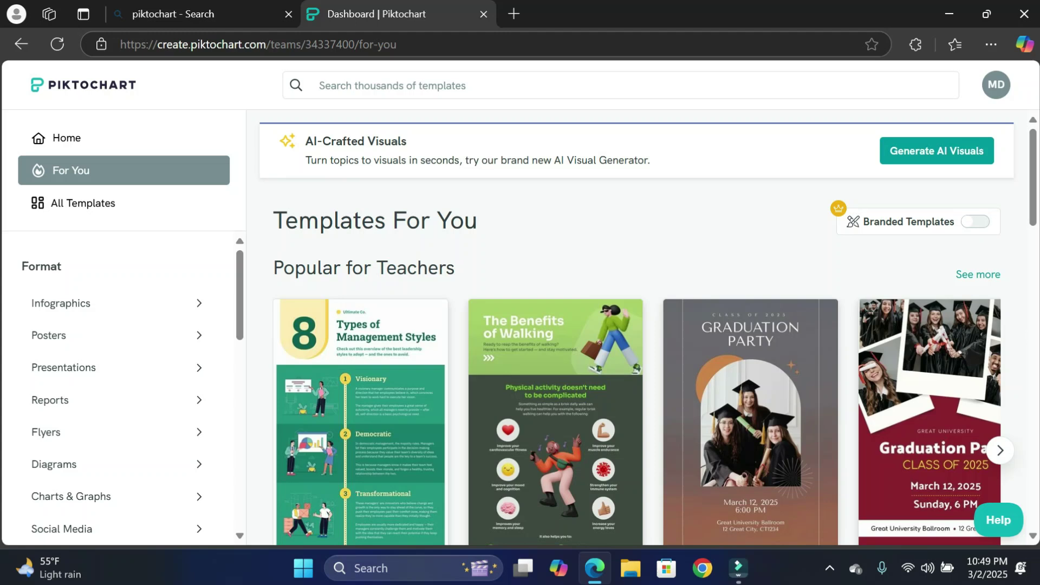
scroll(634, 366, down, 5)
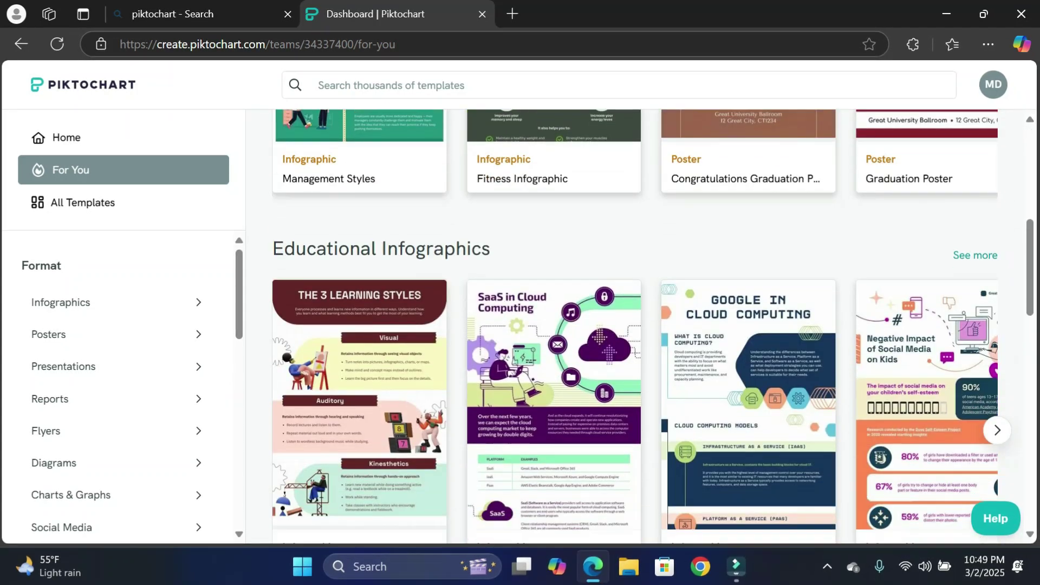
scroll(554, 325, down, 8)
scroll(554, 325, down, 8)
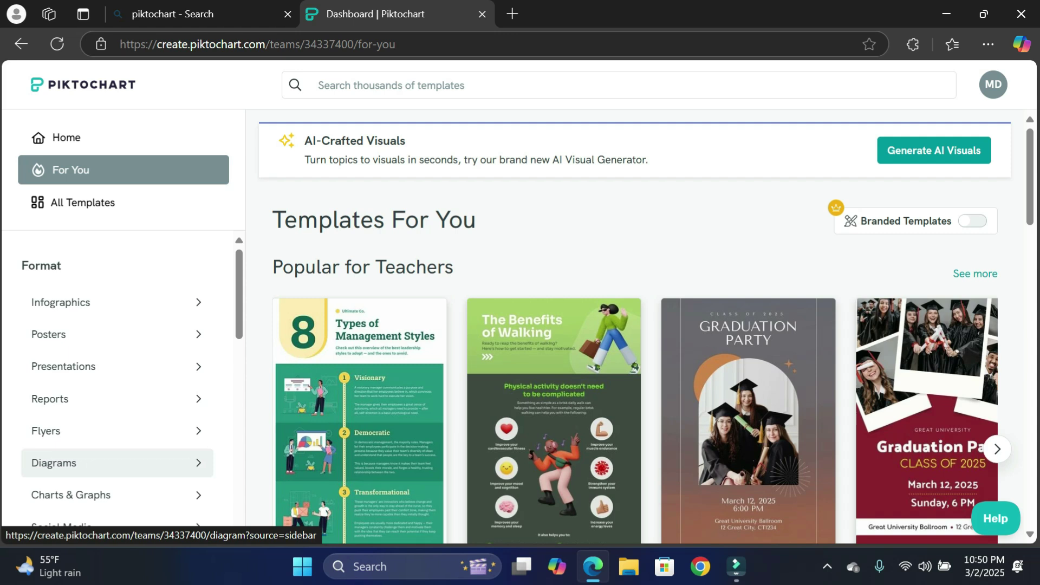
scroll(114, 459, down, 5)
scroll(114, 459, down, 5)
scroll(114, 459, down, 3)
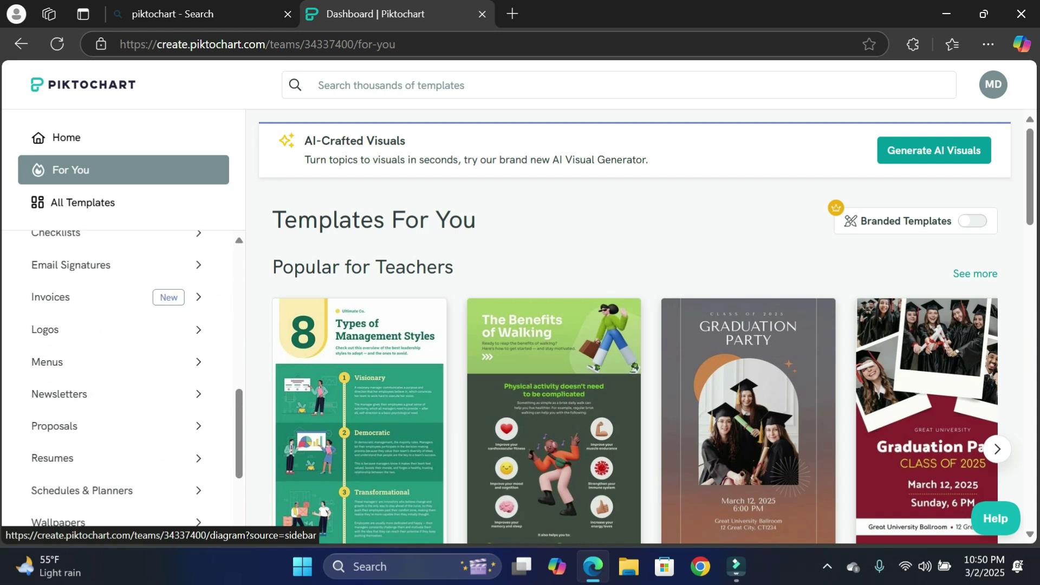
scroll(113, 366, up, 8)
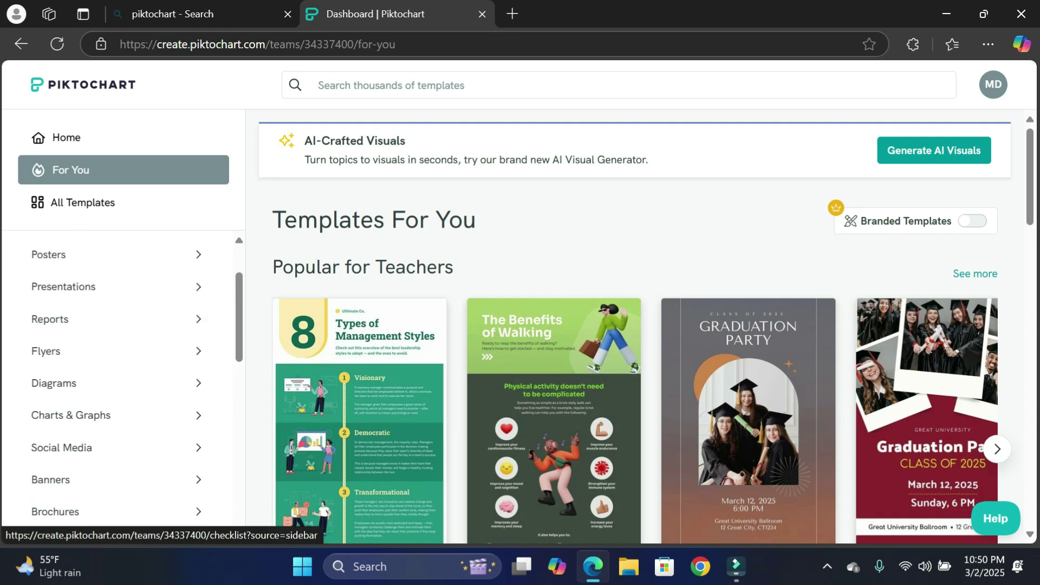
scroll(114, 366, down, 4)
scroll(114, 366, down, 4)
scroll(114, 458, up, 5)
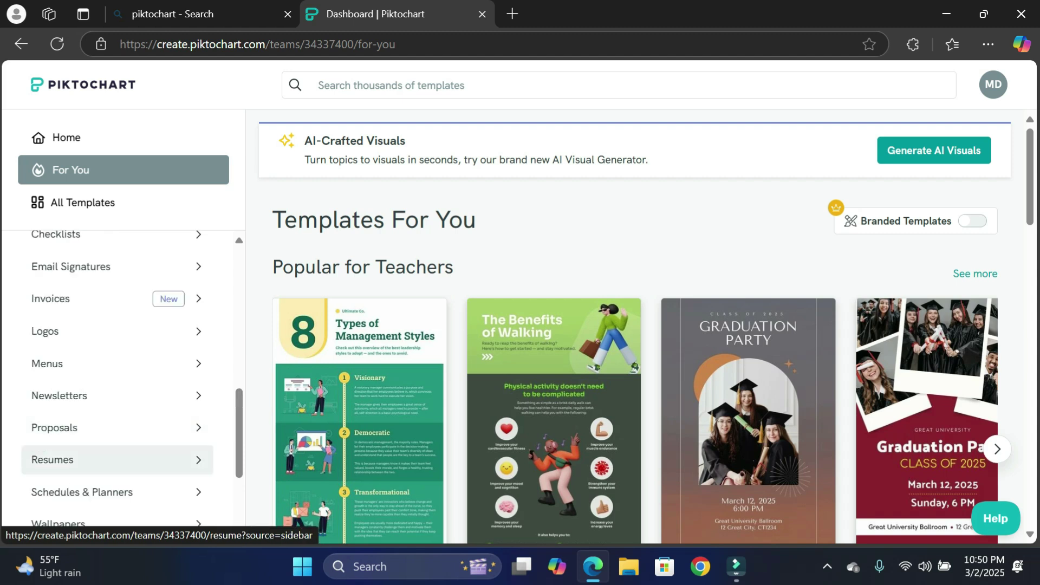
Open the Infographics category from the Format sidebar
click(113, 460)
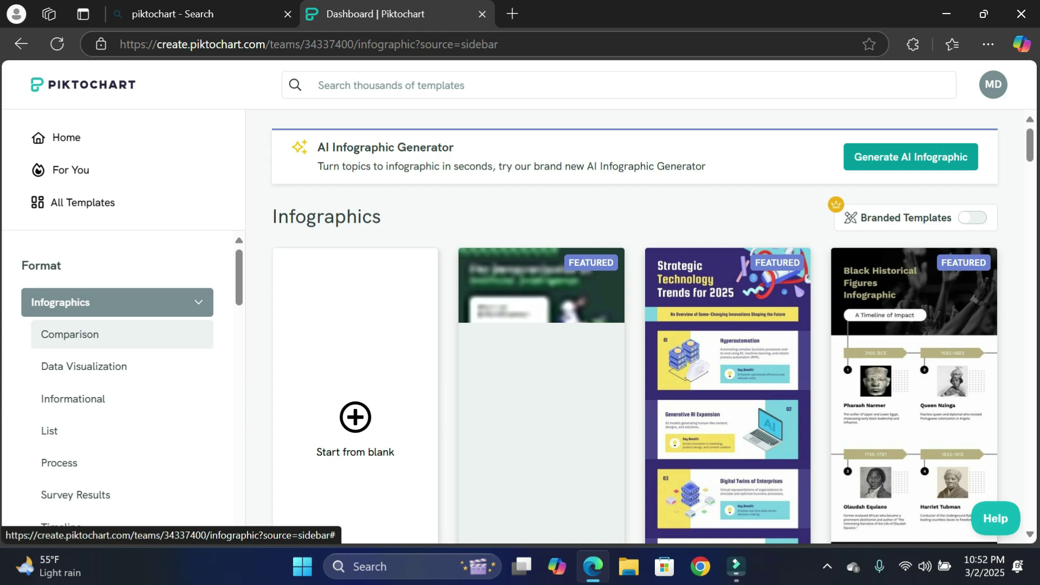
Filter infographics to Comparison and start the Generate AI Comparison tool
click(70, 334)
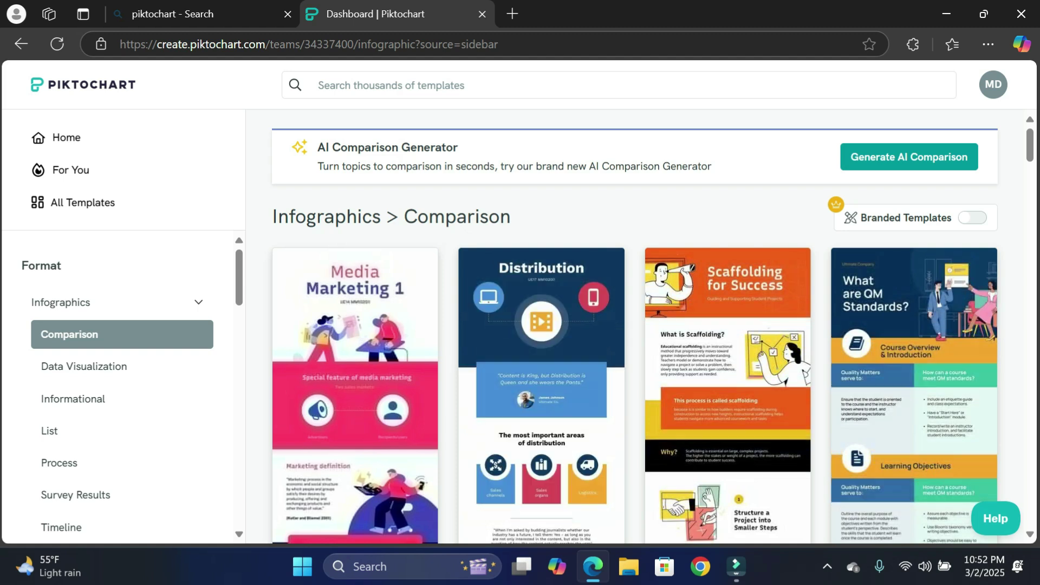
click(909, 157)
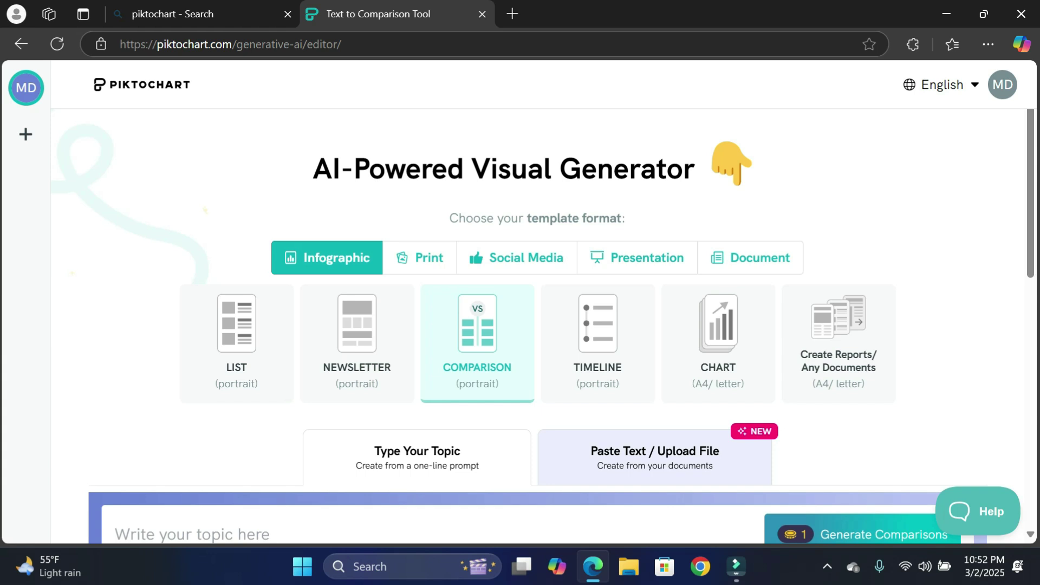
Select Infographic as the format for the Samsung A54 vs A55 comparison prompt
click(326, 257)
text(Compare Samsung A54 phone with A55 Samsung.)
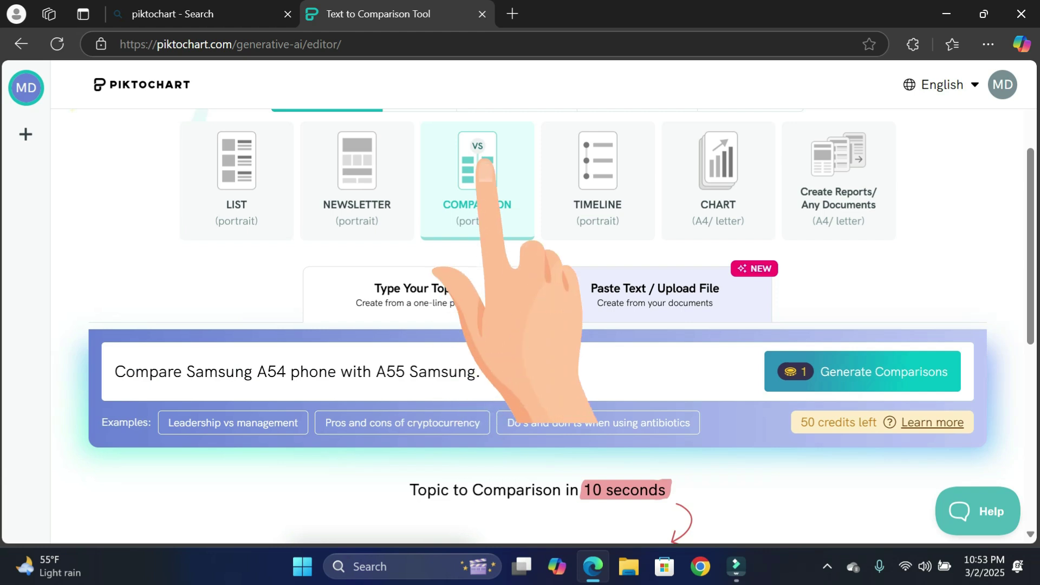
scroll(521, 325, down, 1)
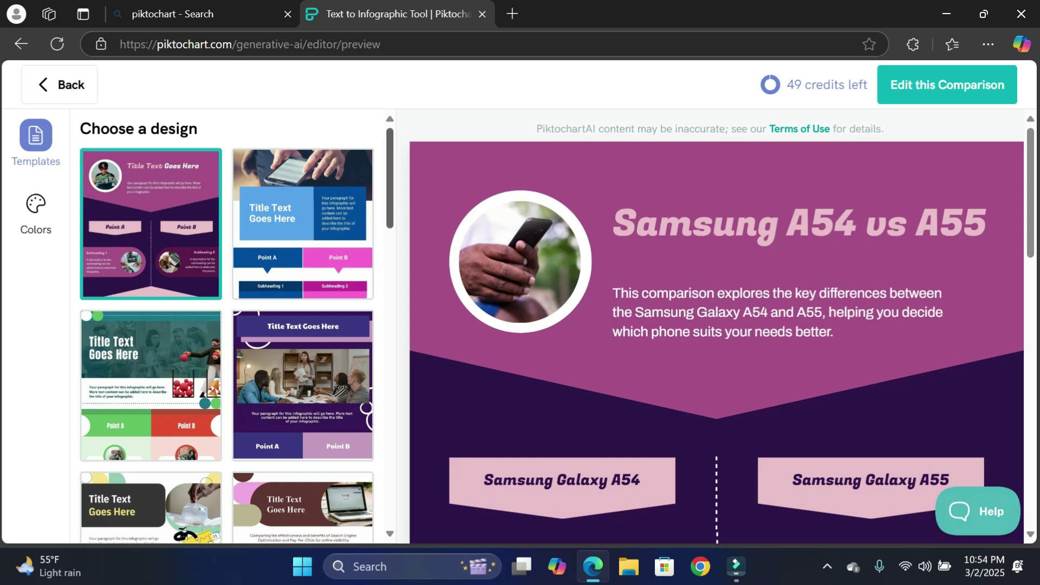
scroll(228, 325, down, 5)
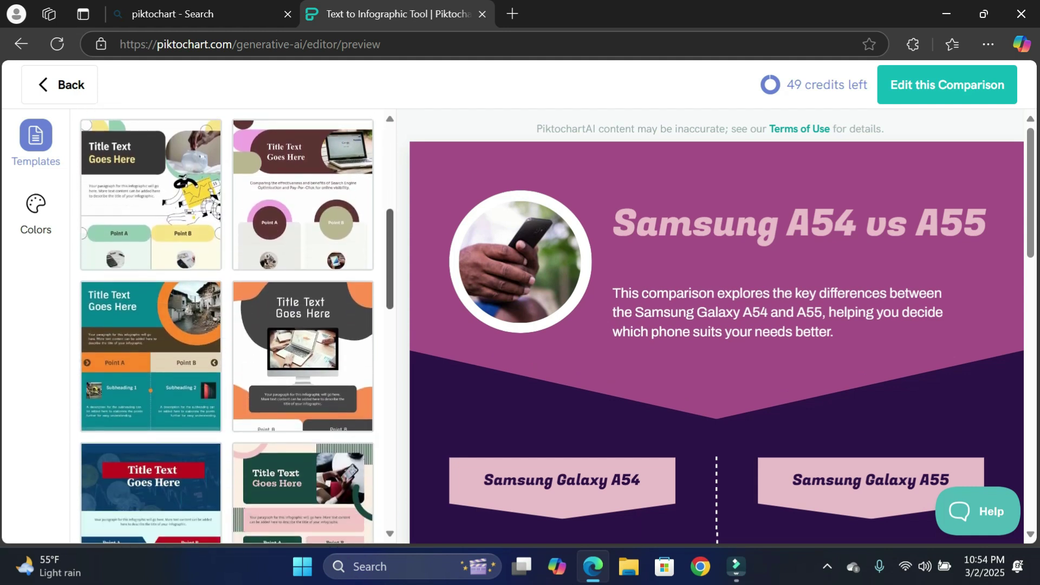
scroll(228, 325, down, 5)
scroll(227, 326, down, 5)
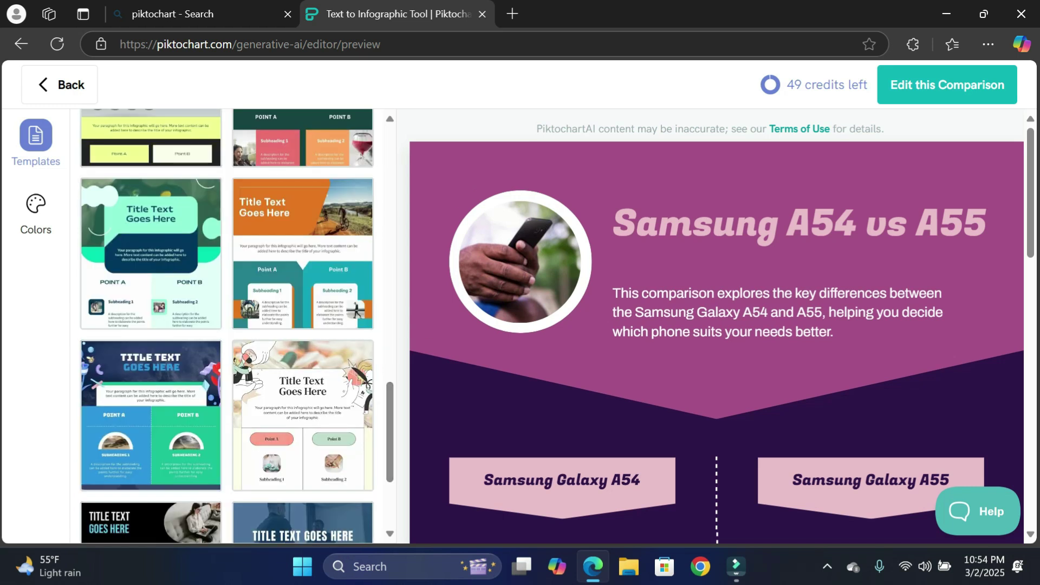
Apply the illustrated hands design, open it in the editor, and select the summary photo
click(302, 414)
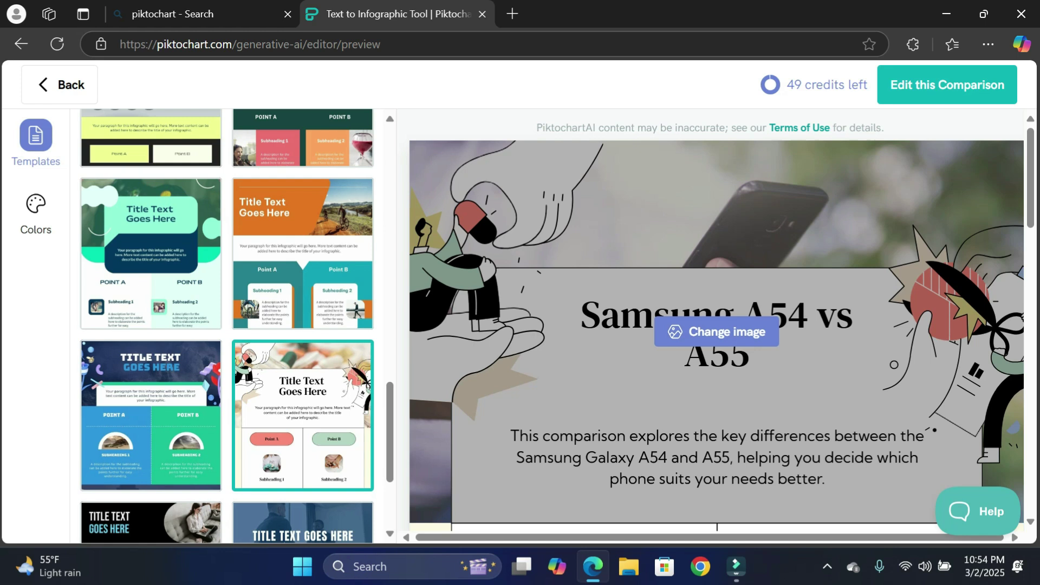
scroll(716, 325, down, 3)
scroll(715, 325, down, 3)
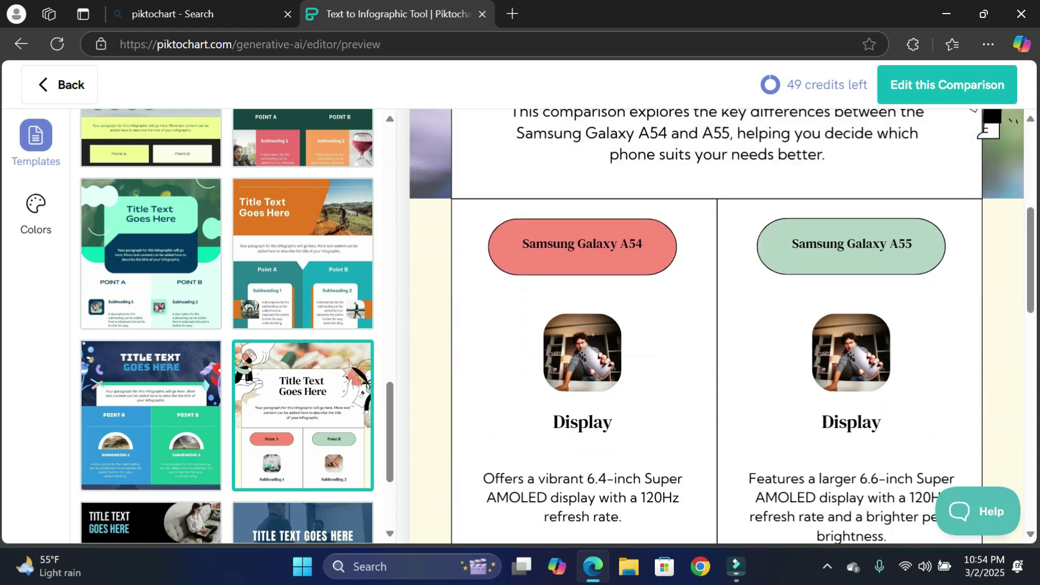
scroll(715, 325, down, 3)
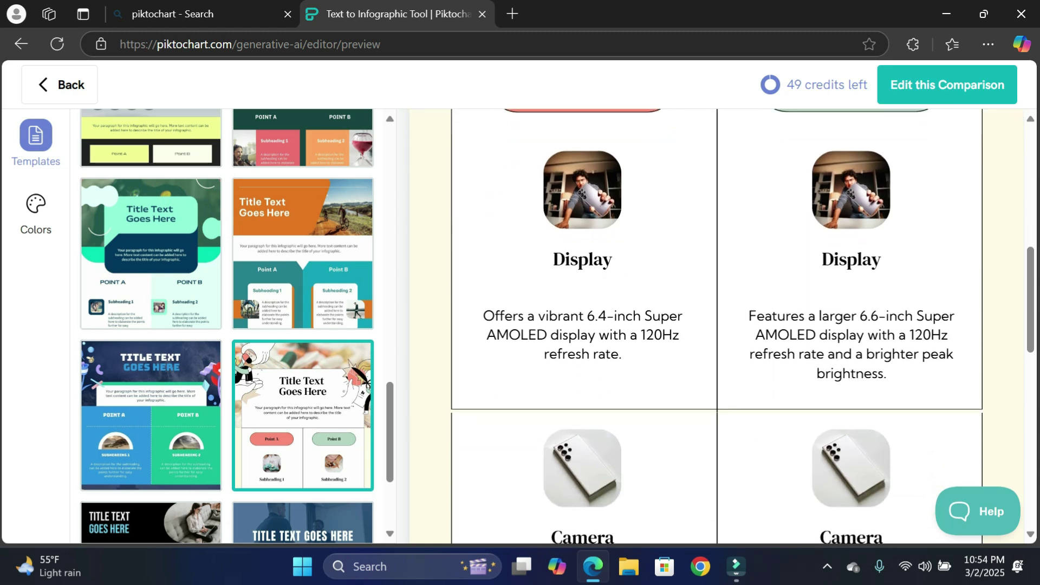
scroll(715, 325, down, 3)
scroll(715, 325, down, 2)
scroll(715, 325, down, 3)
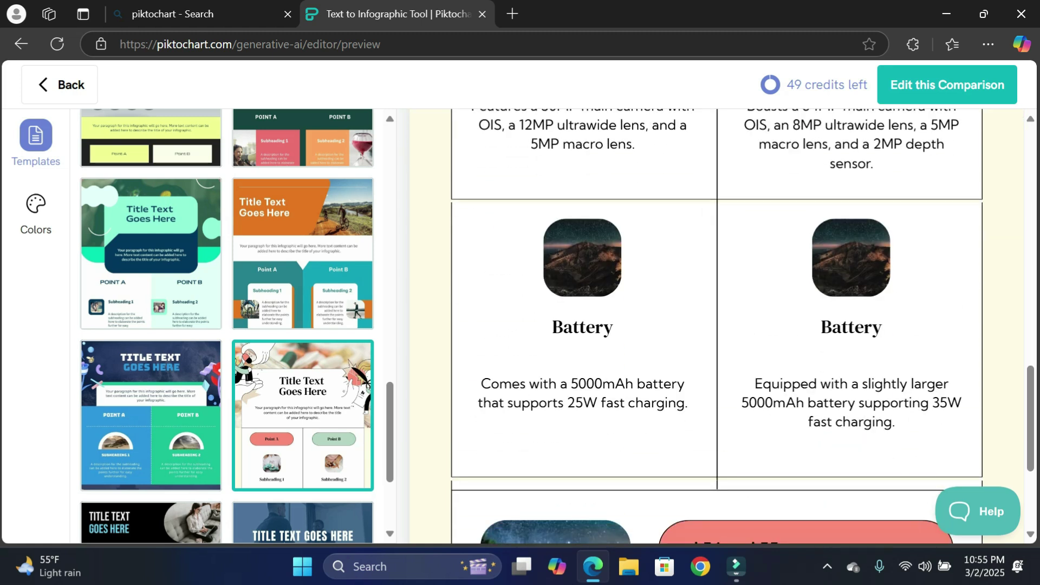
scroll(715, 325, down, 3)
scroll(715, 325, up, 2)
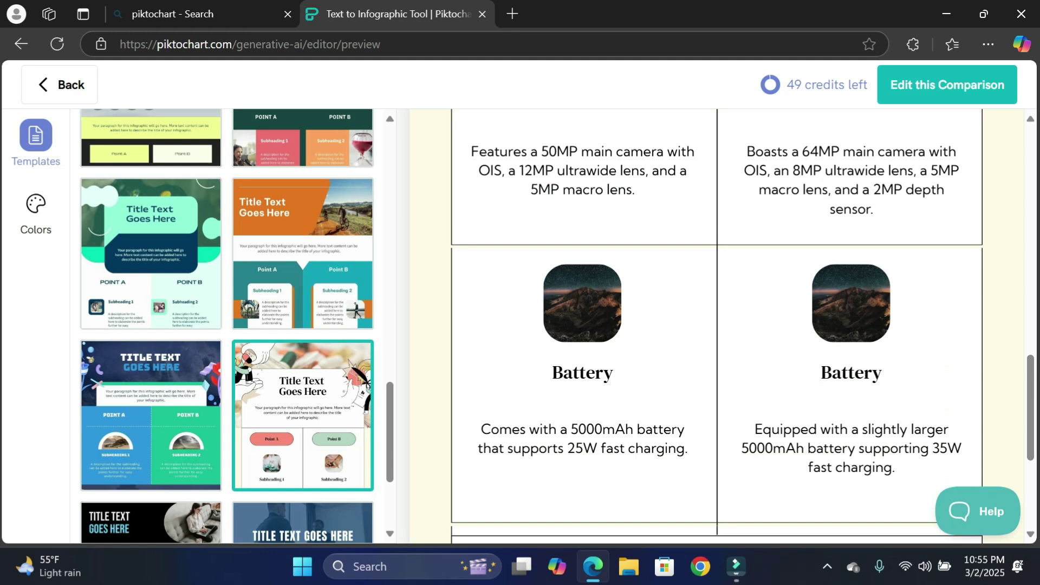
scroll(716, 326, down, 2)
scroll(715, 325, up, 8)
scroll(715, 325, up, 4)
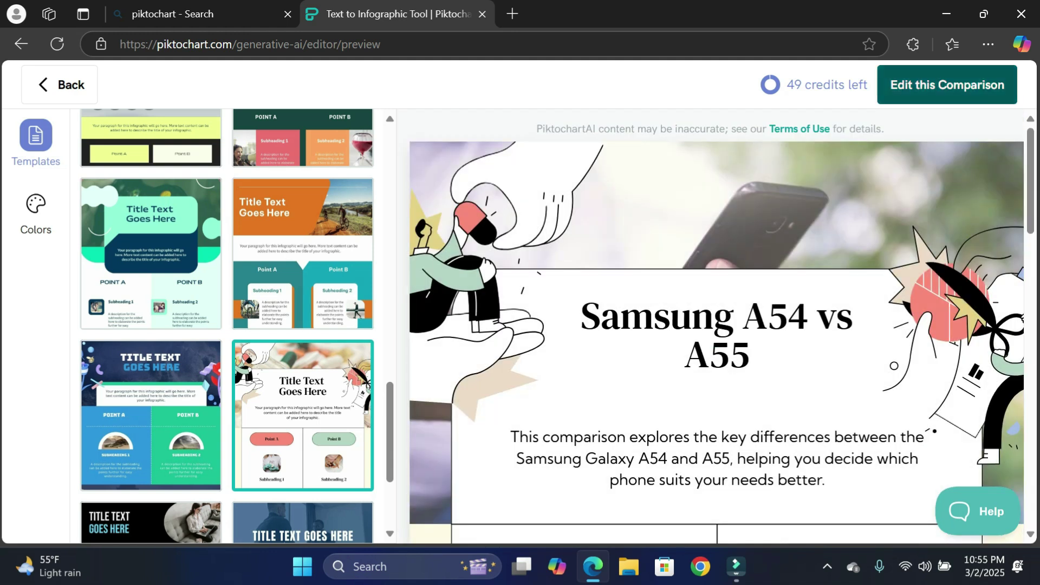
click(946, 84)
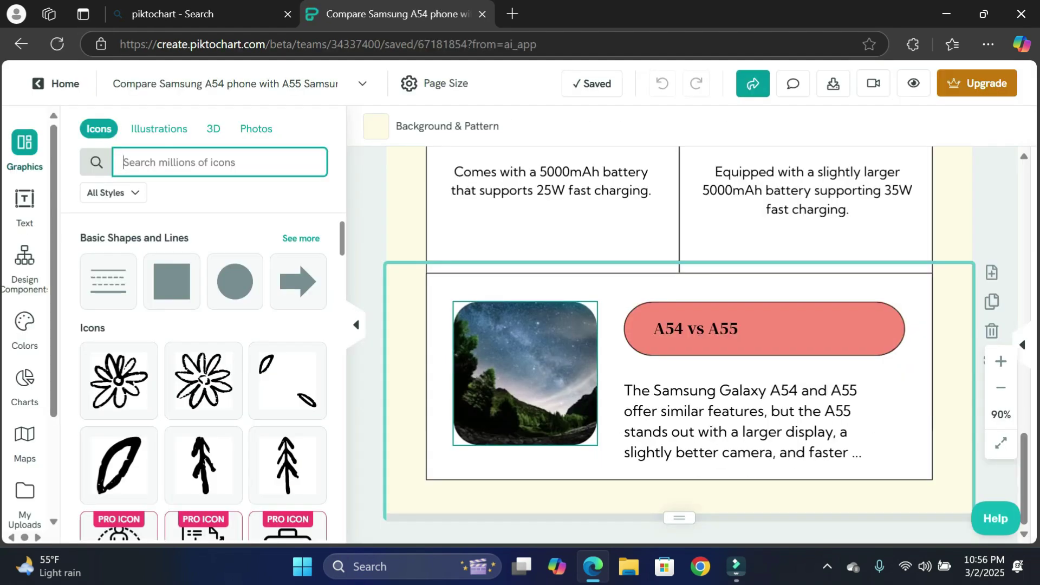
click(525, 374)
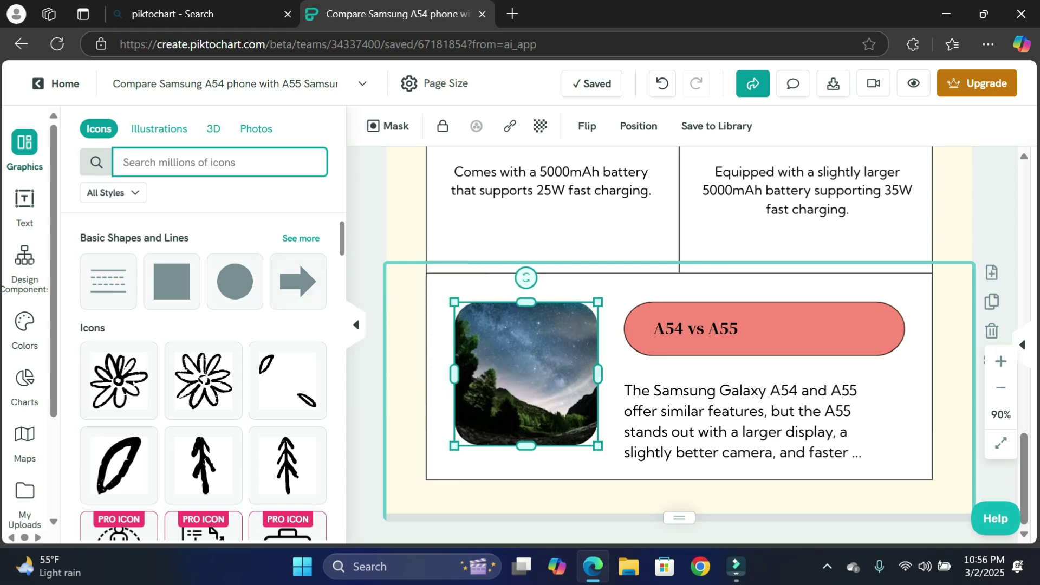
text(phone)
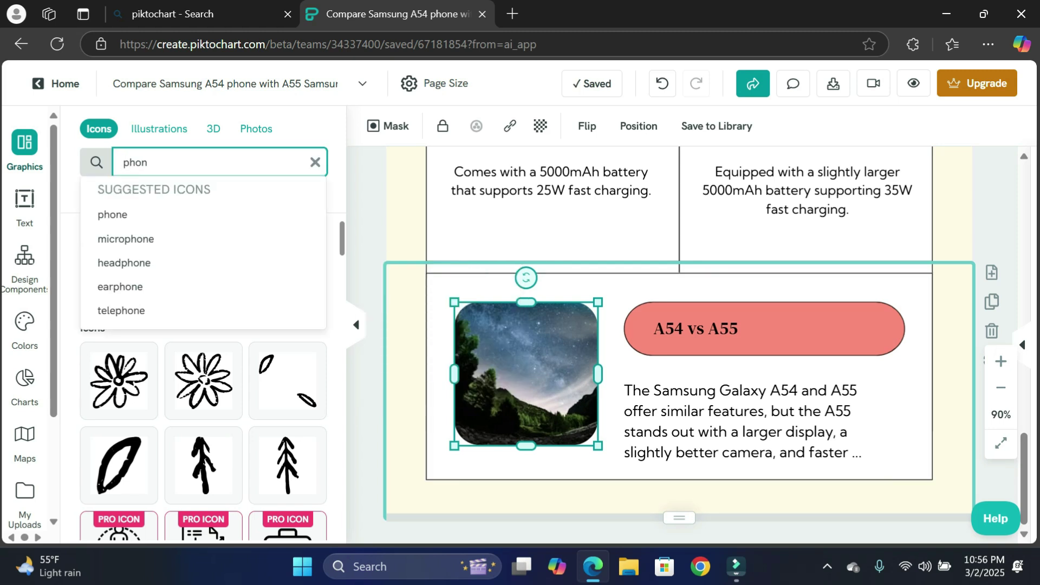
Find 'phone' photos and drag the hand-holding-phone photo onto the starry-sky frame
key(Return)
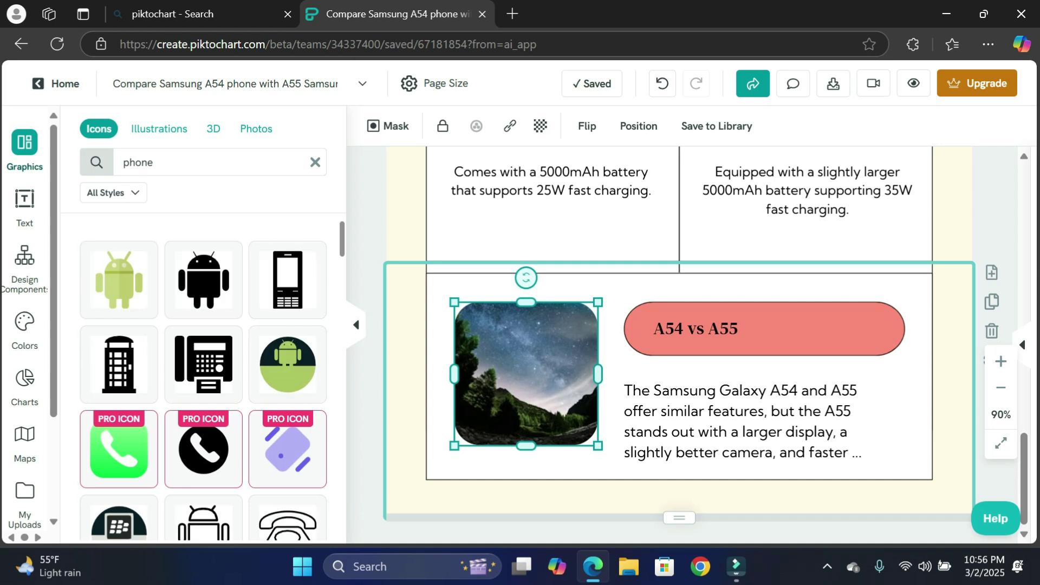
click(257, 128)
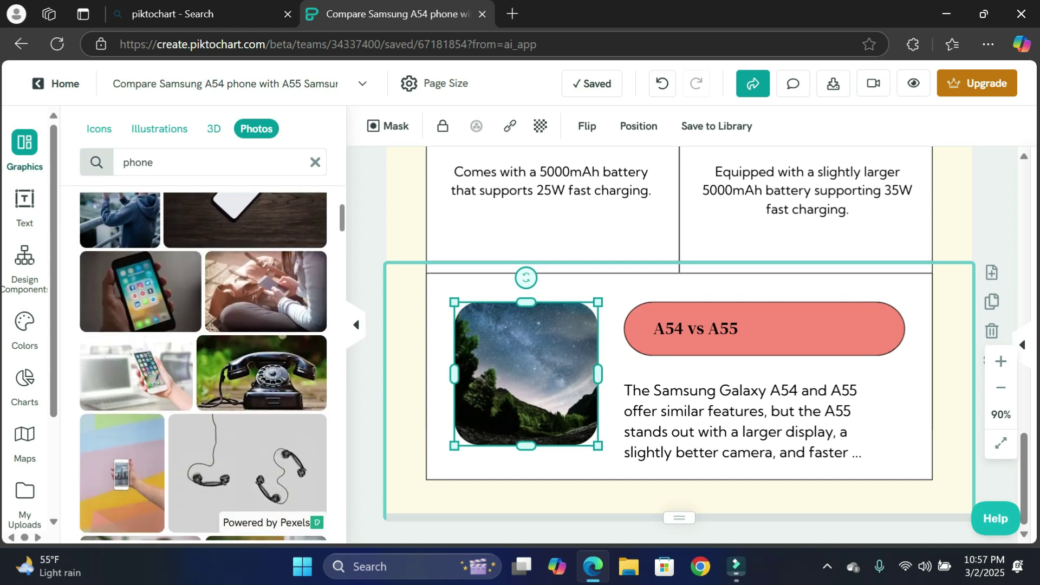
scroll(203, 366, down, 5)
scroll(203, 366, down, 5)
scroll(203, 365, down, 2)
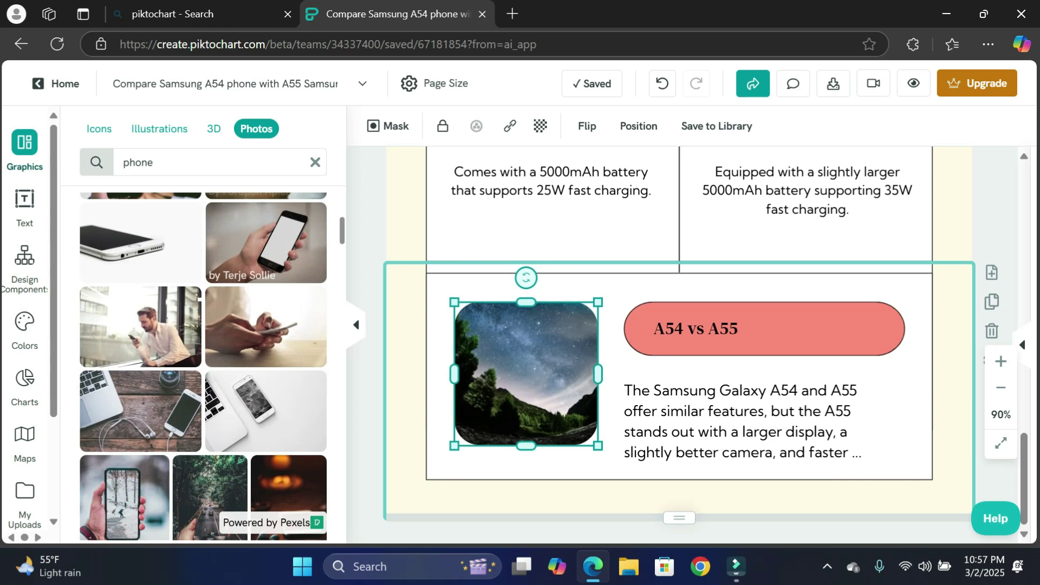
scroll(203, 366, up, 3)
scroll(203, 365, up, 3)
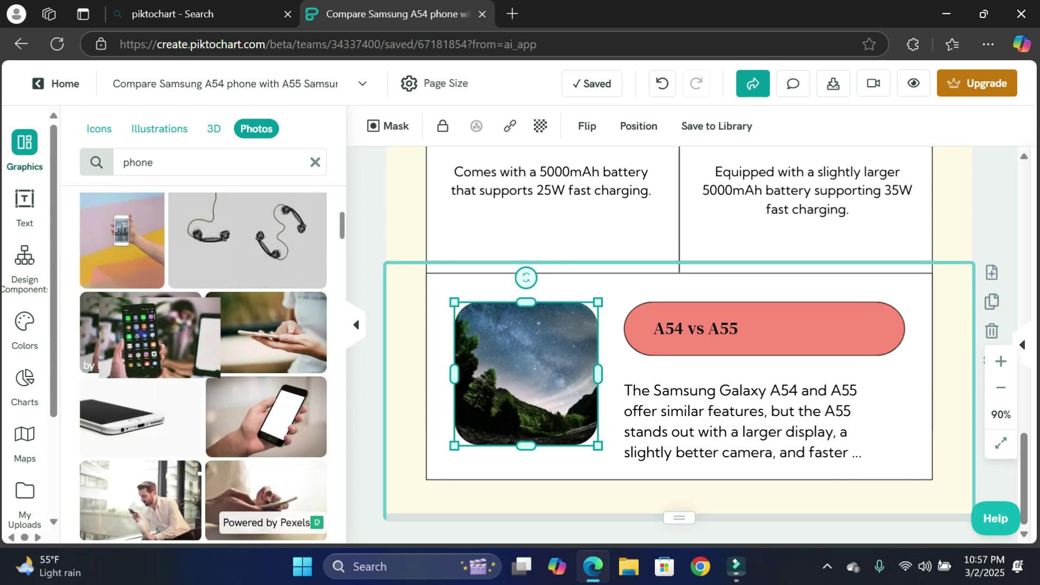
drag(140, 332, 358, 325)
drag(310, 364, 525, 374)
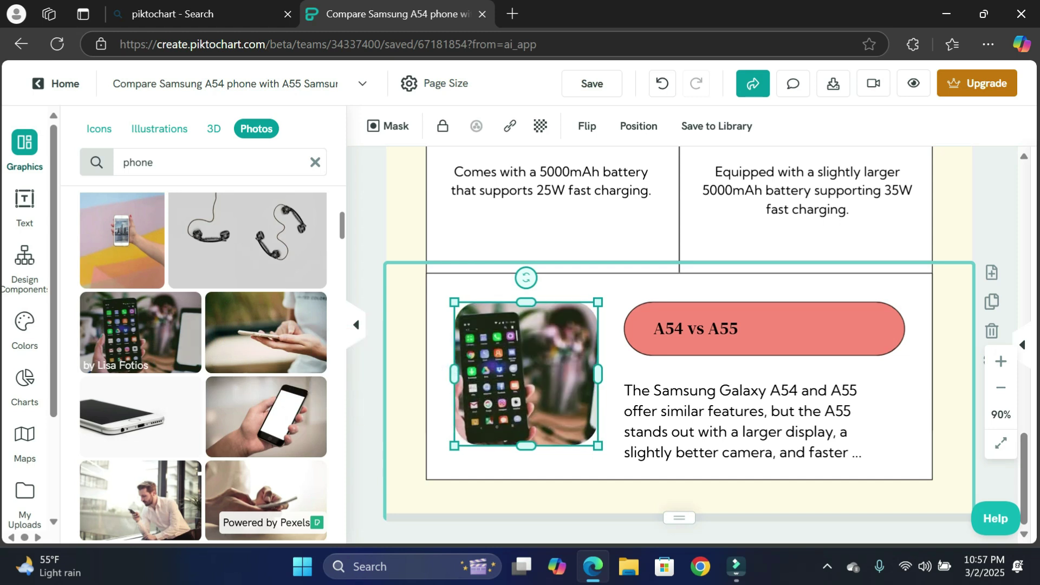
scroll(679, 366, up, 5)
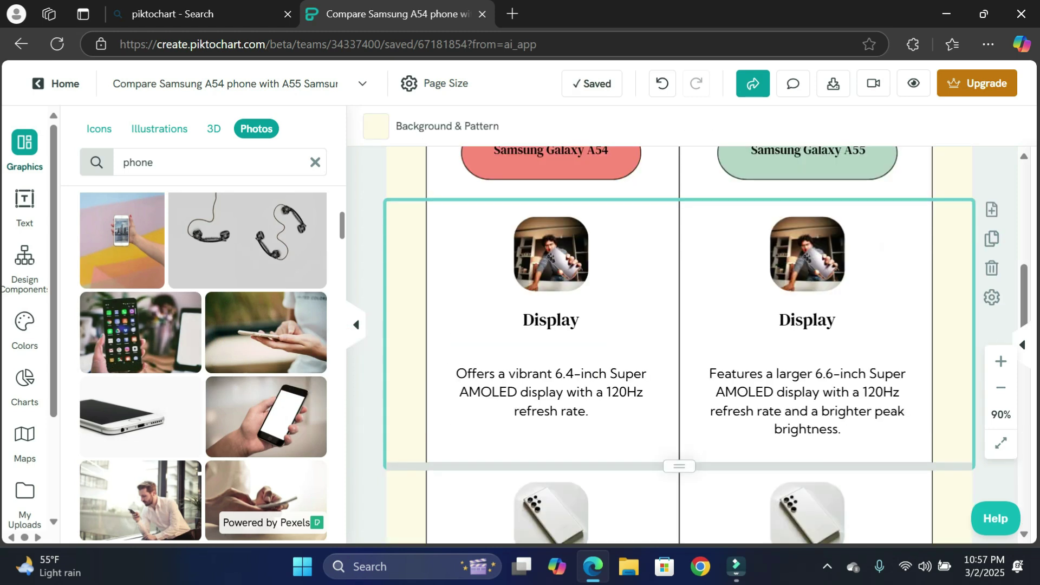
scroll(680, 366, down, 8)
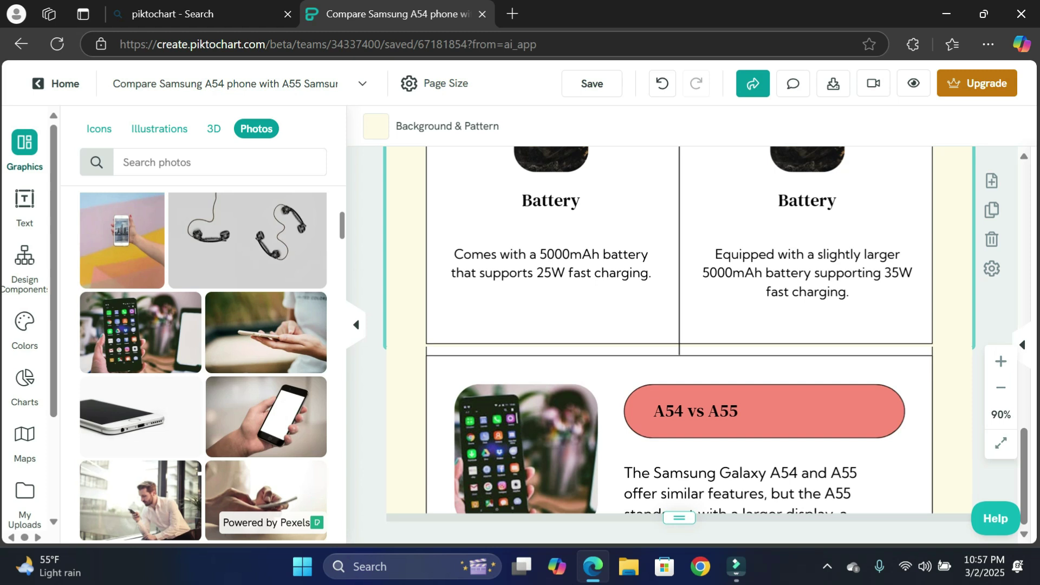
scroll(680, 366, down, 6)
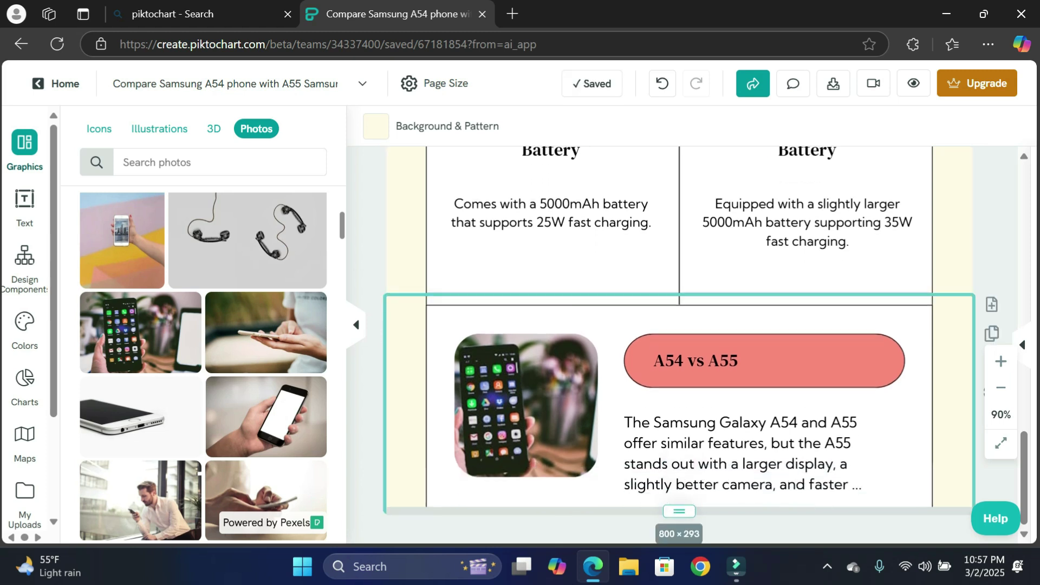
scroll(679, 366, down, 3)
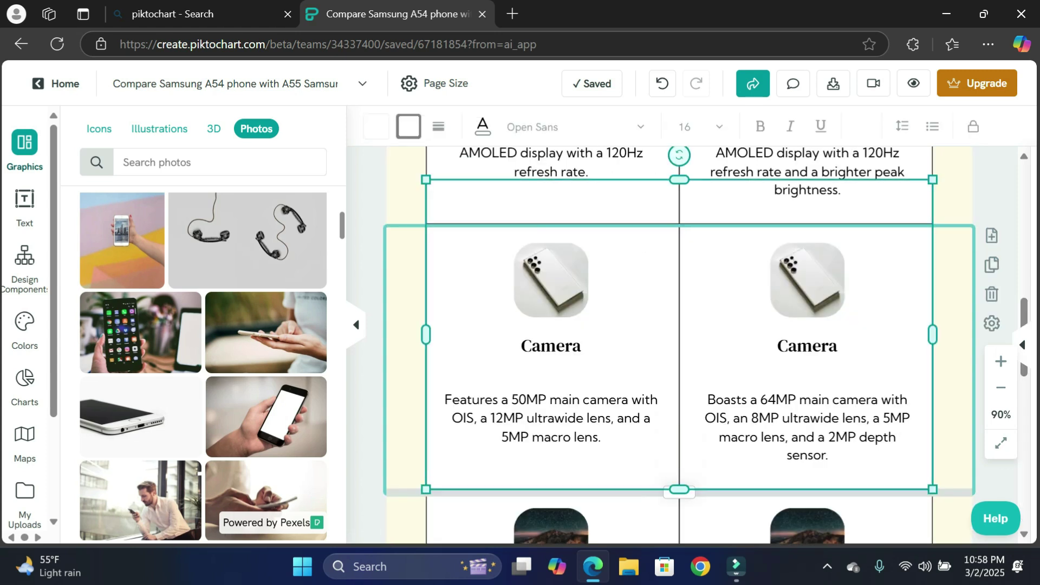
Copy the Camera section block and paste it into the empty area below the summary
right_click(650, 321)
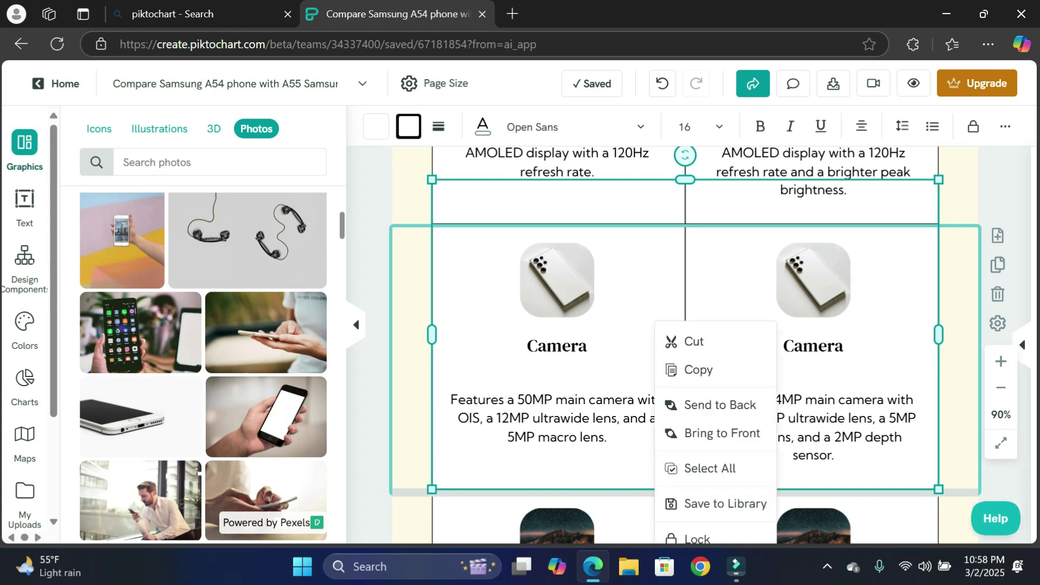
click(697, 370)
scroll(682, 365, down, 5)
right_click(543, 316)
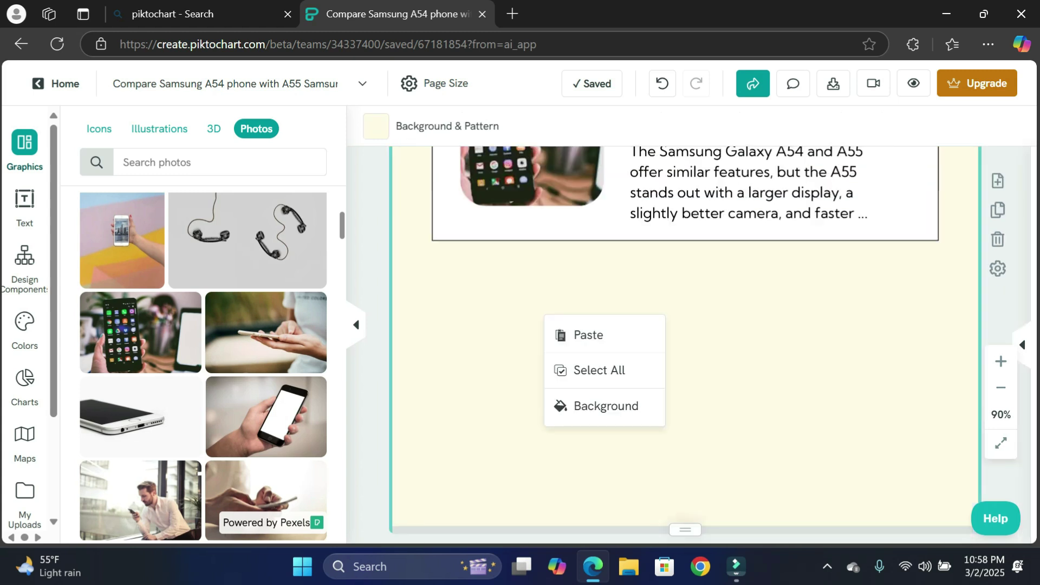
click(589, 334)
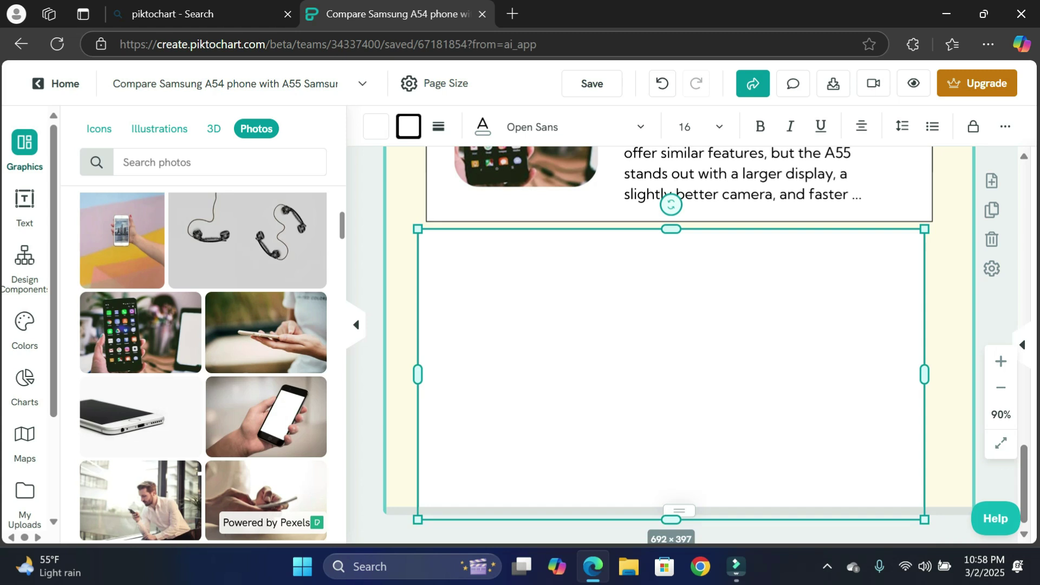
click(390, 342)
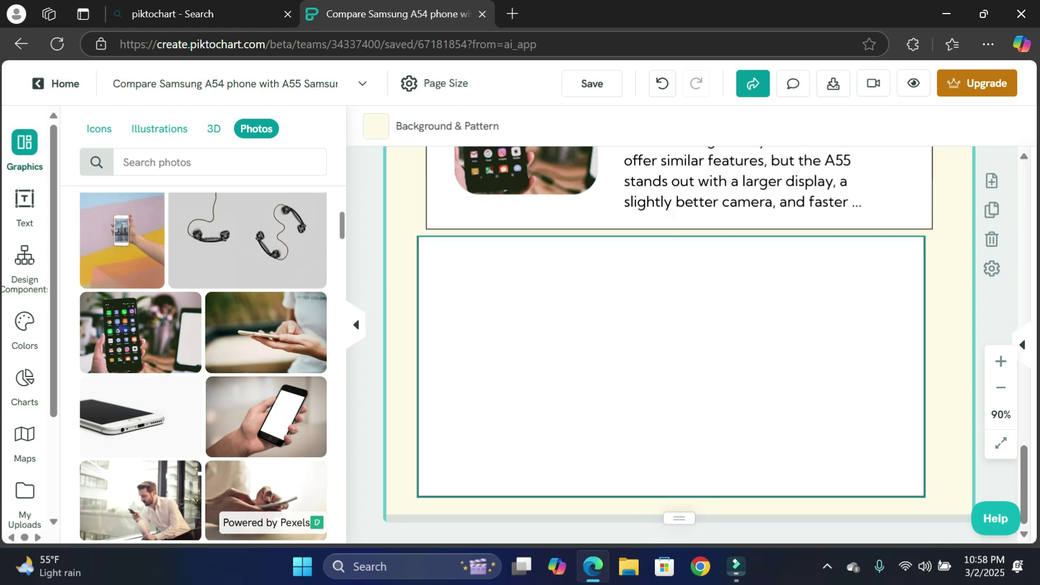
scroll(675, 341, up, 5)
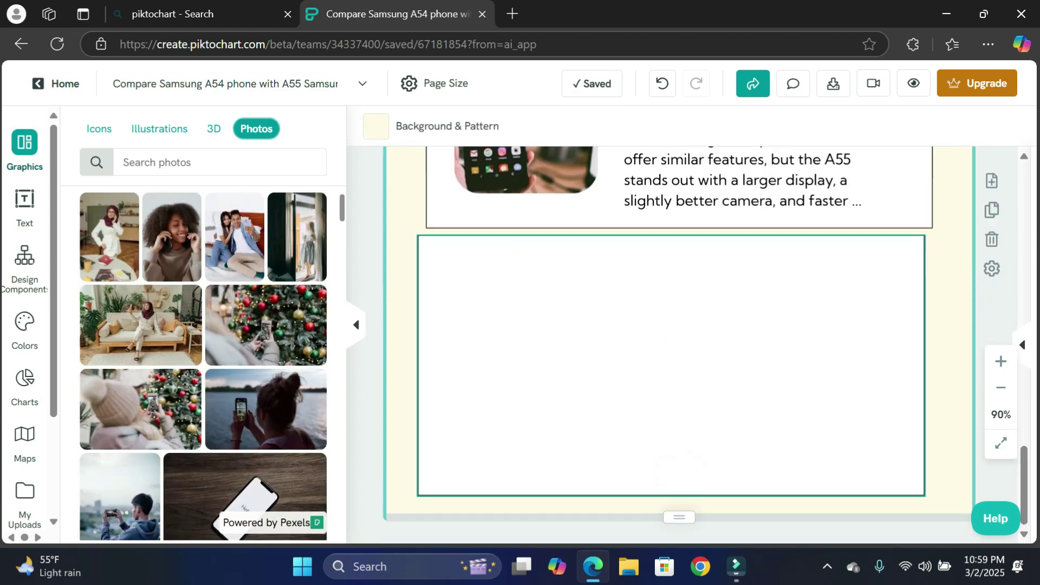
Place the Android robot icon from the 'phone' icon results into the new box
click(98, 129)
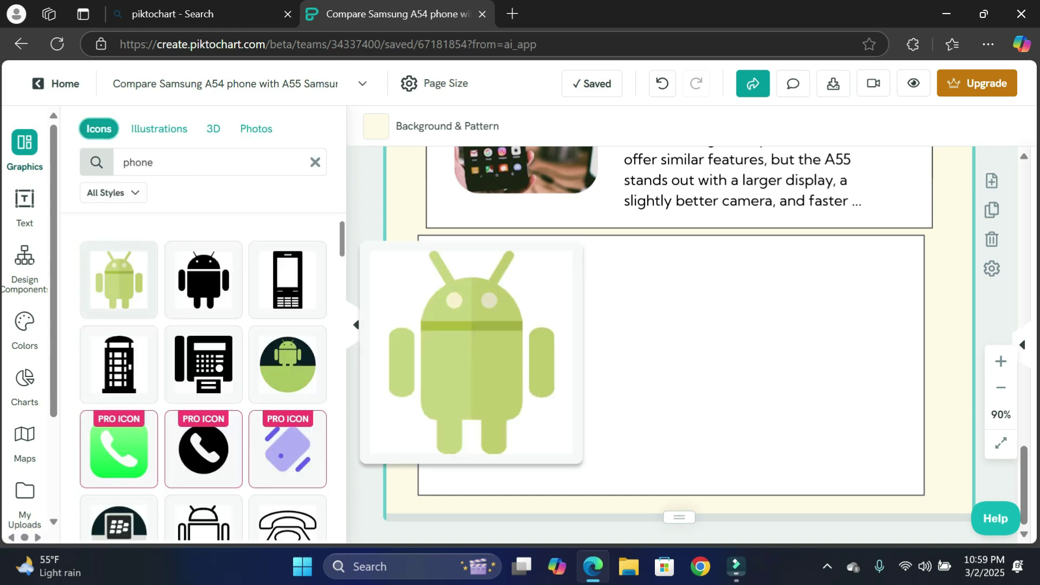
drag(119, 280, 531, 301)
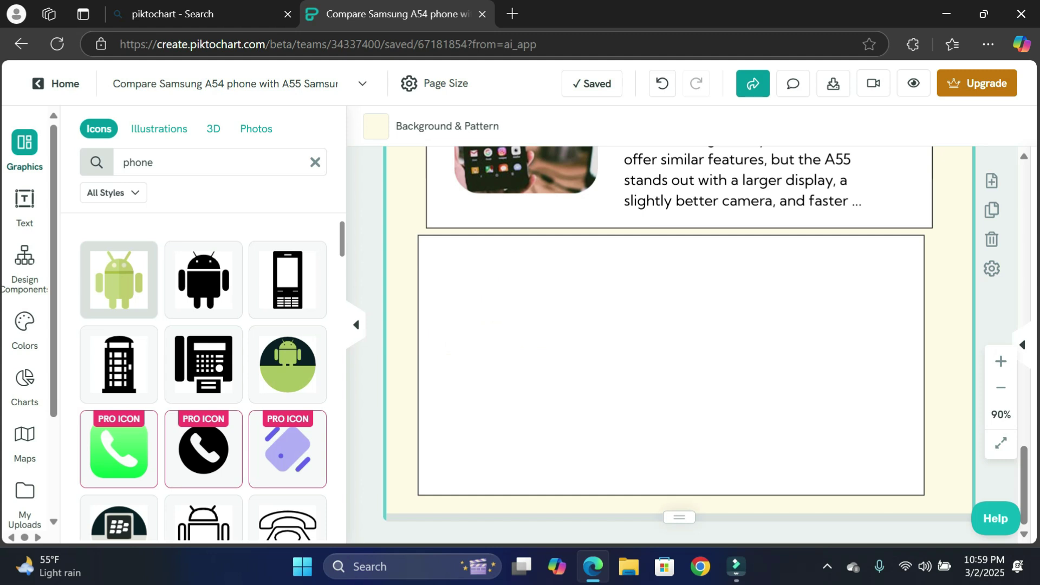
drag(531, 300, 657, 293)
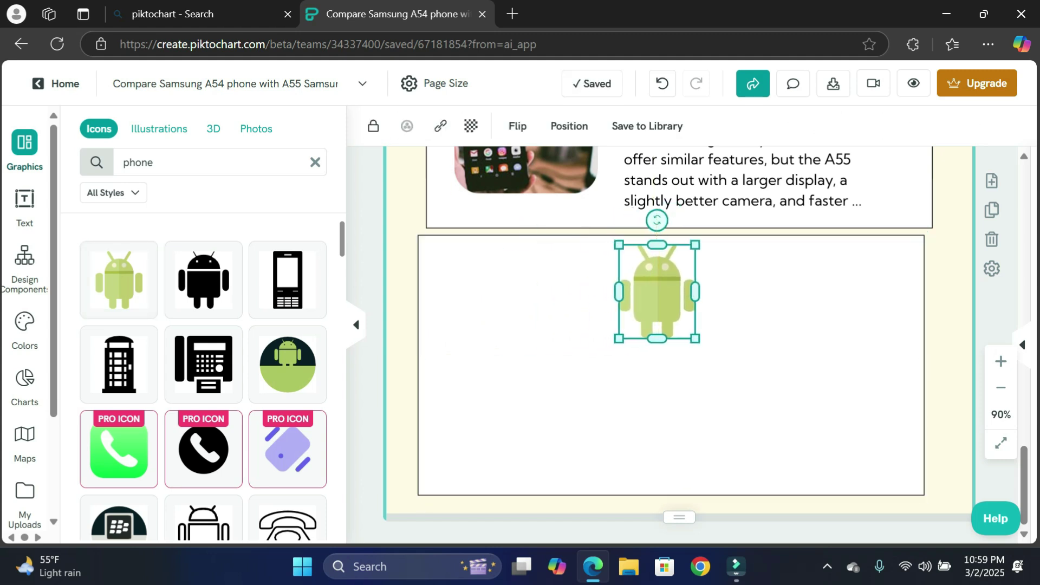
Add an 'Android Version' header and arrange it beneath the Android icon
click(24, 382)
click(24, 203)
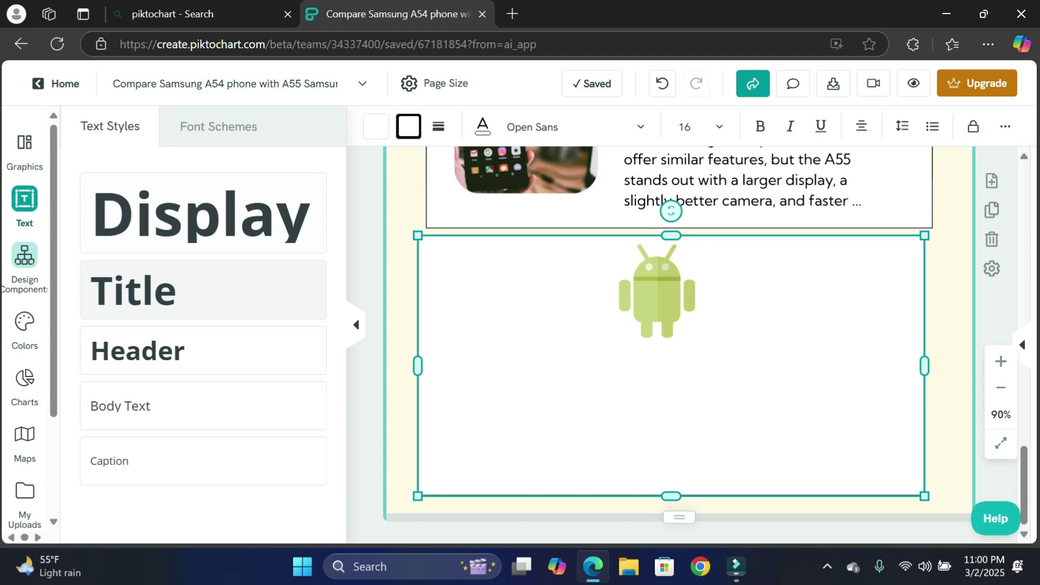
mouse_move(137, 351)
mouse_down()
mouse_move(447, 328)
mouse_move(501, 314)
mouse_up()
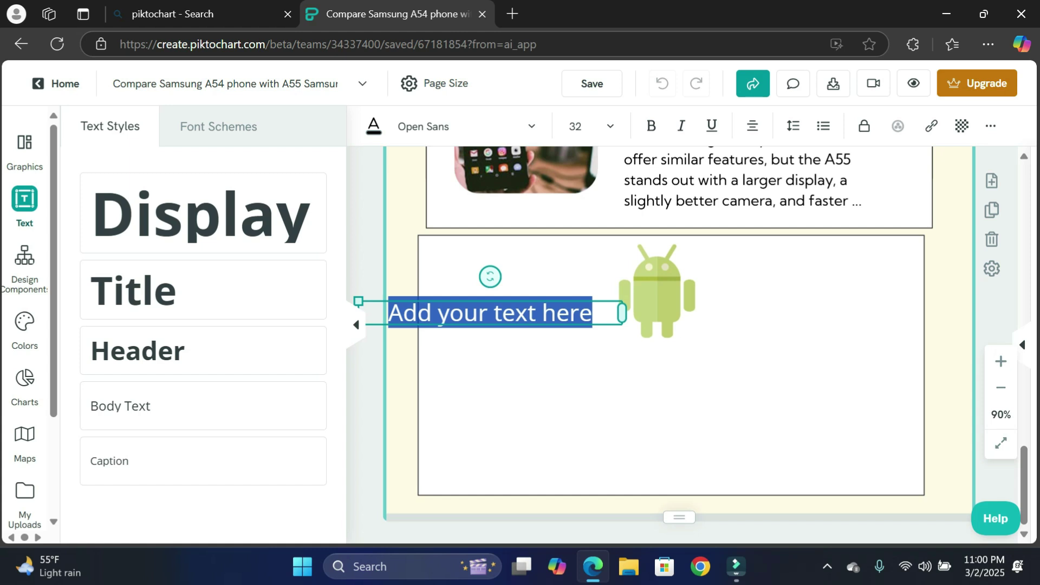
text(Android Version)
click(732, 406)
drag(656, 292, 642, 300)
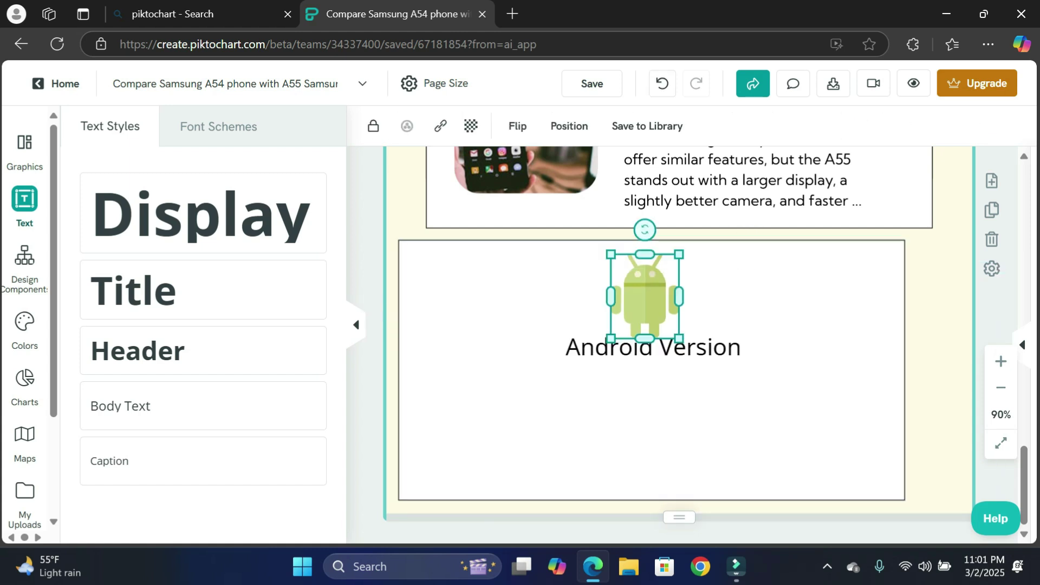
click(732, 406)
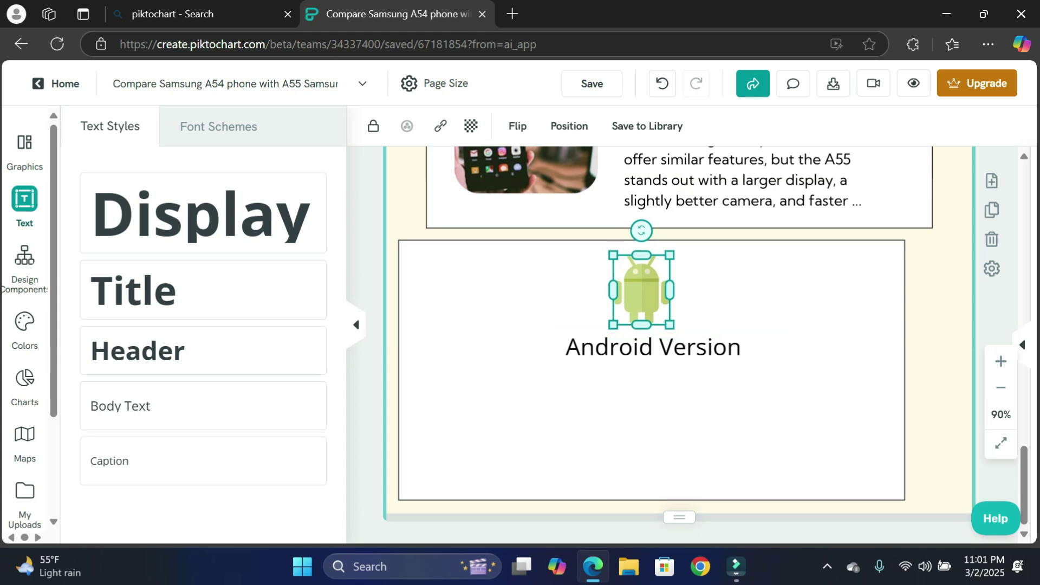
drag(652, 348, 651, 333)
click(731, 406)
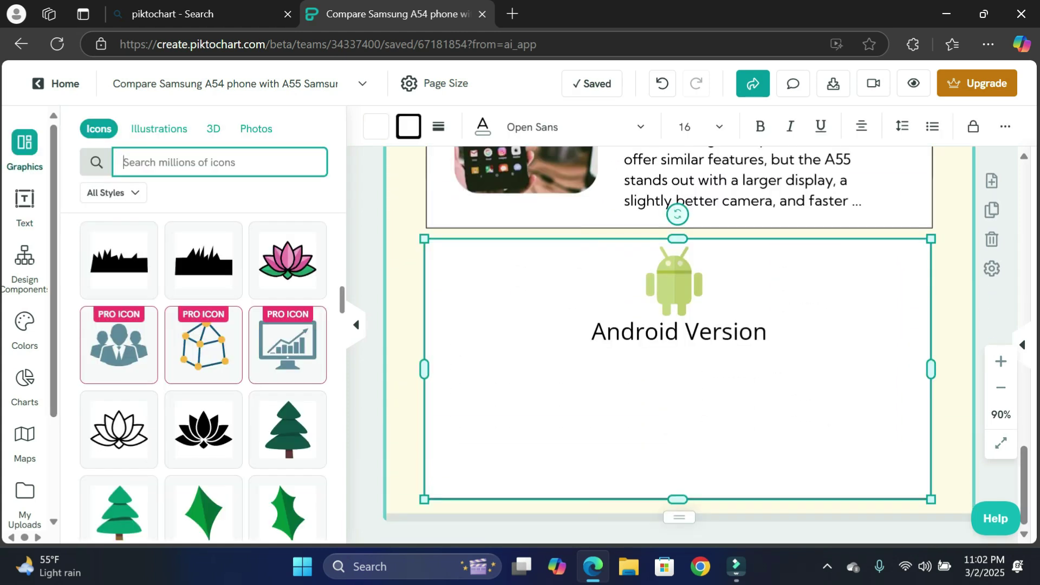
text(line)
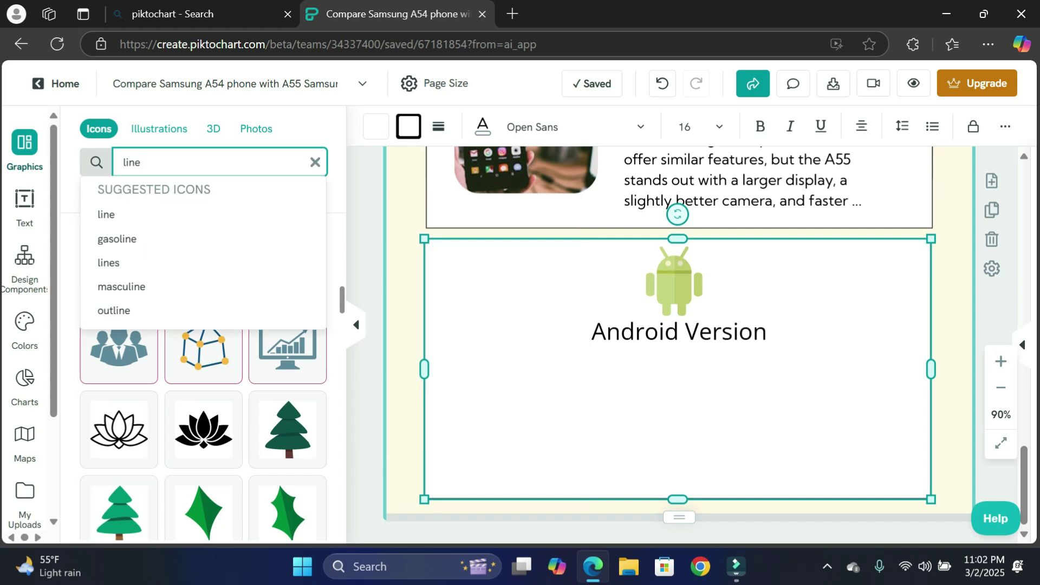
Place a dashed divider line and an 'Android 14' header to its left
key(Return)
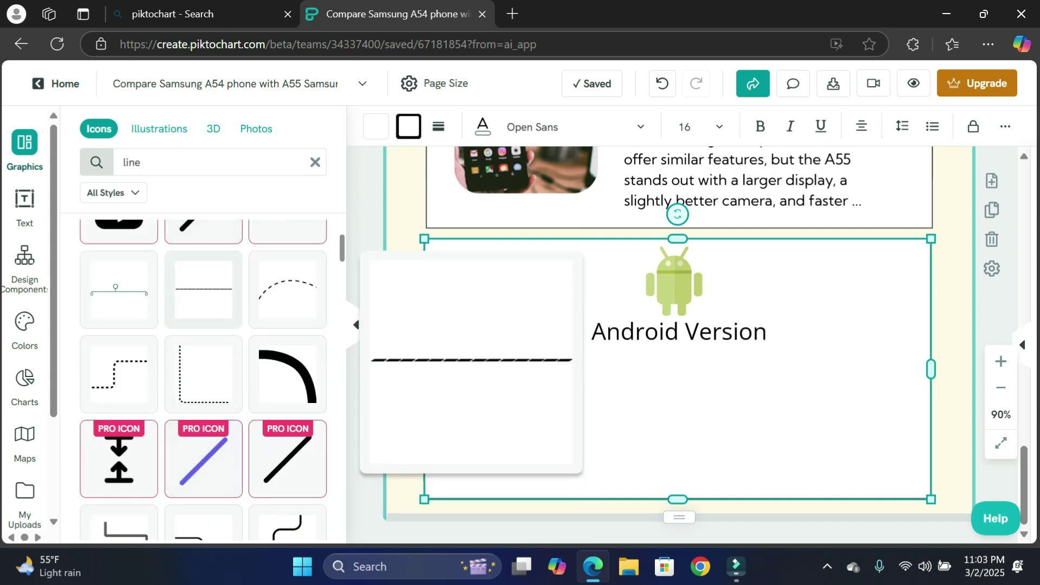
mouse_move(204, 289)
mouse_down()
mouse_move(678, 417)
mouse_move(679, 369)
mouse_up()
click(24, 207)
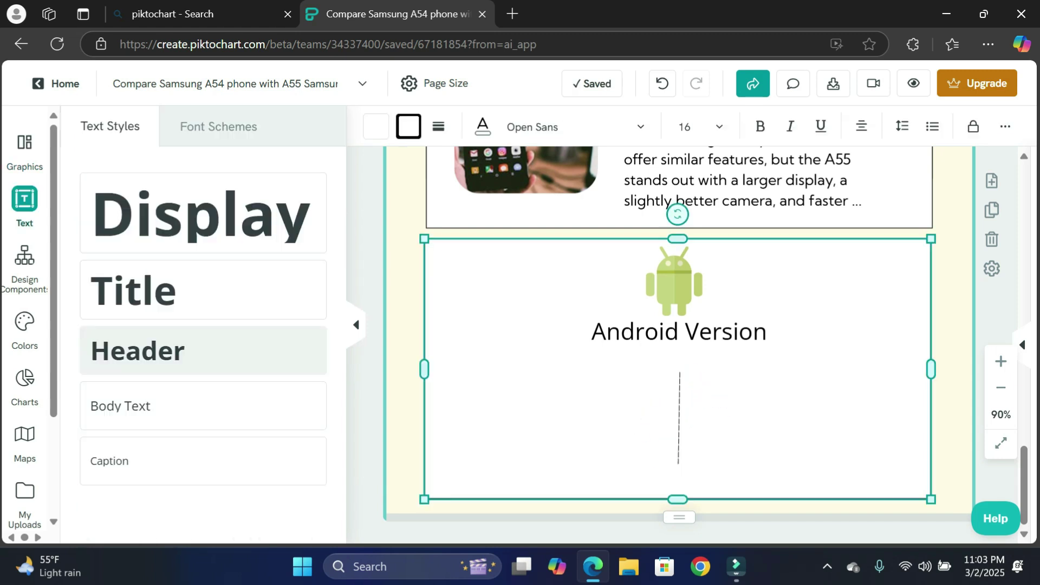
drag(138, 351, 528, 377)
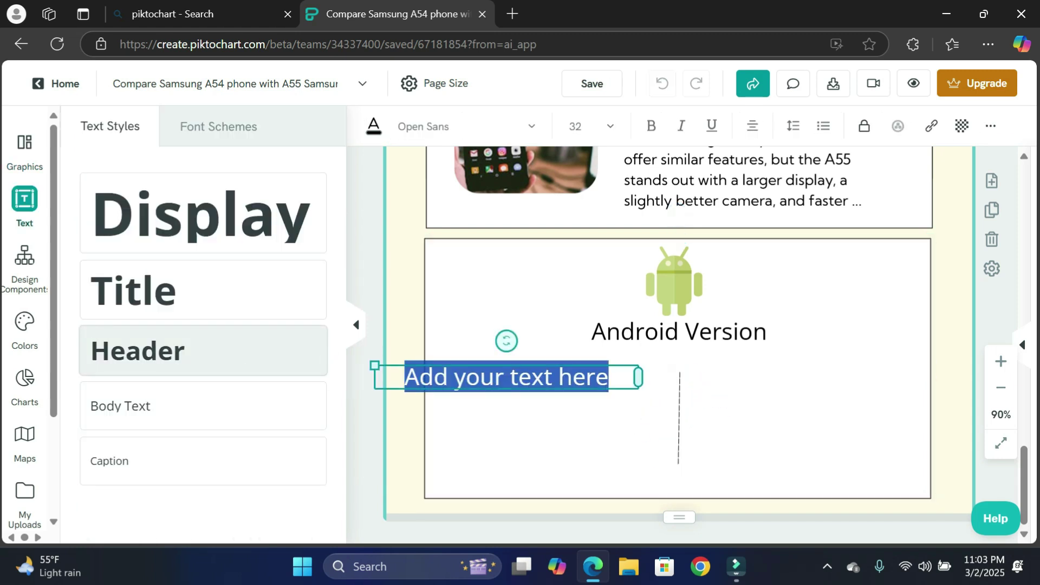
text(Android 14)
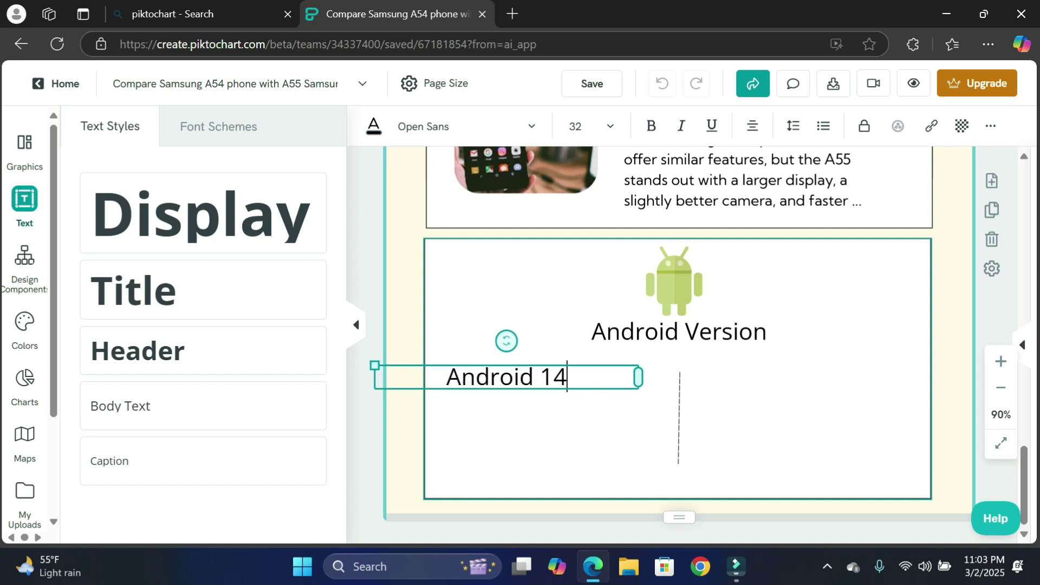
drag(375, 367, 476, 367)
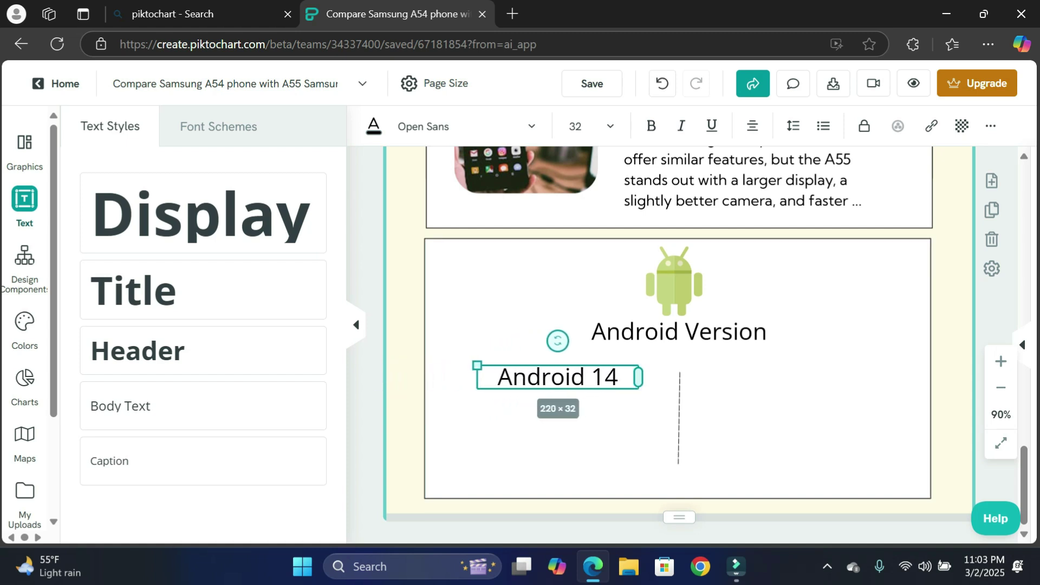
click(772, 422)
drag(559, 376, 573, 415)
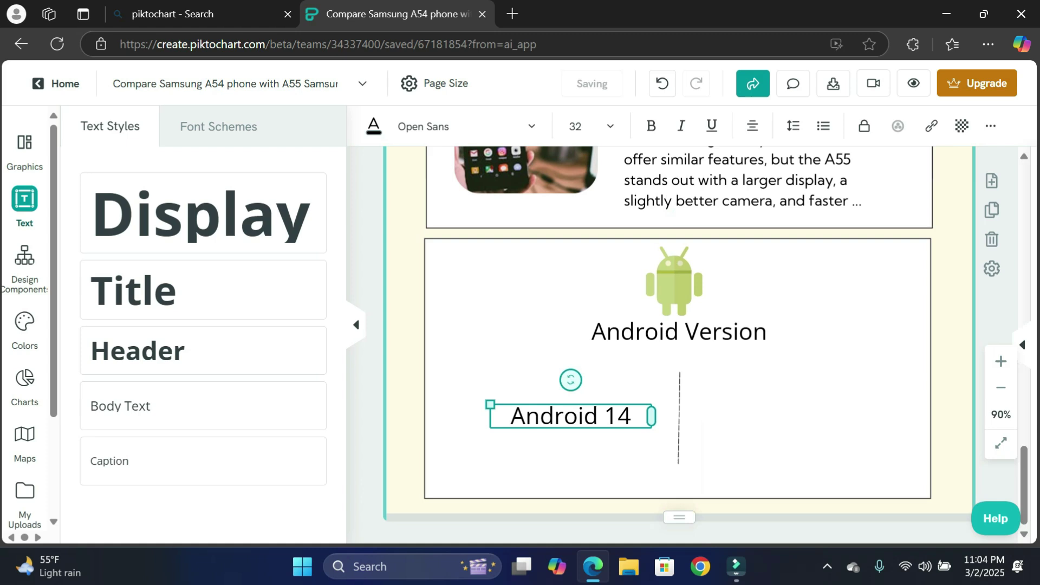
Duplicate the Android 14 label to the right side and change it to 'Android 15'
right_click(597, 422)
click(767, 419)
right_click(768, 418)
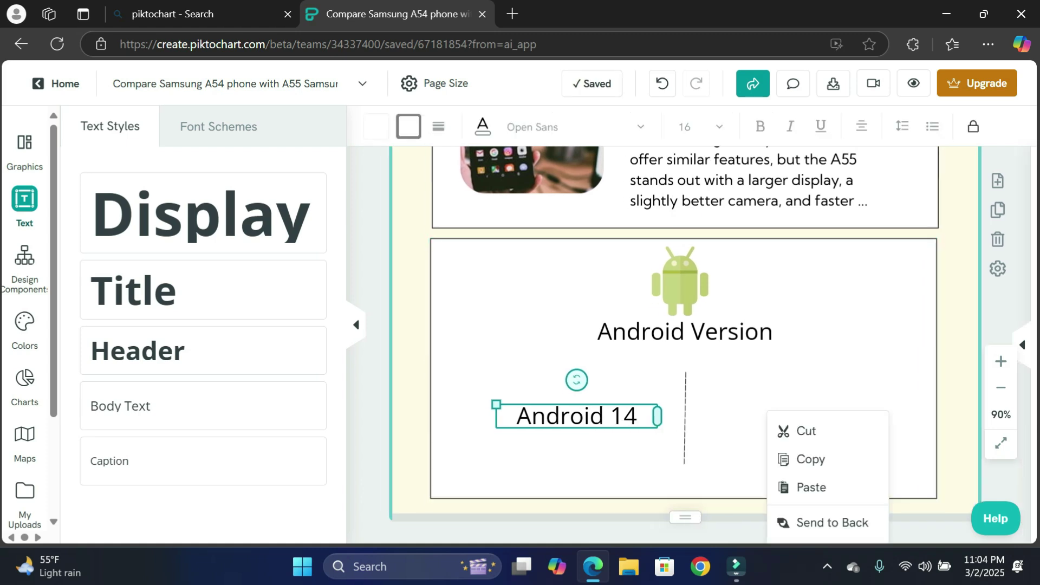
click(810, 486)
double_click(781, 415)
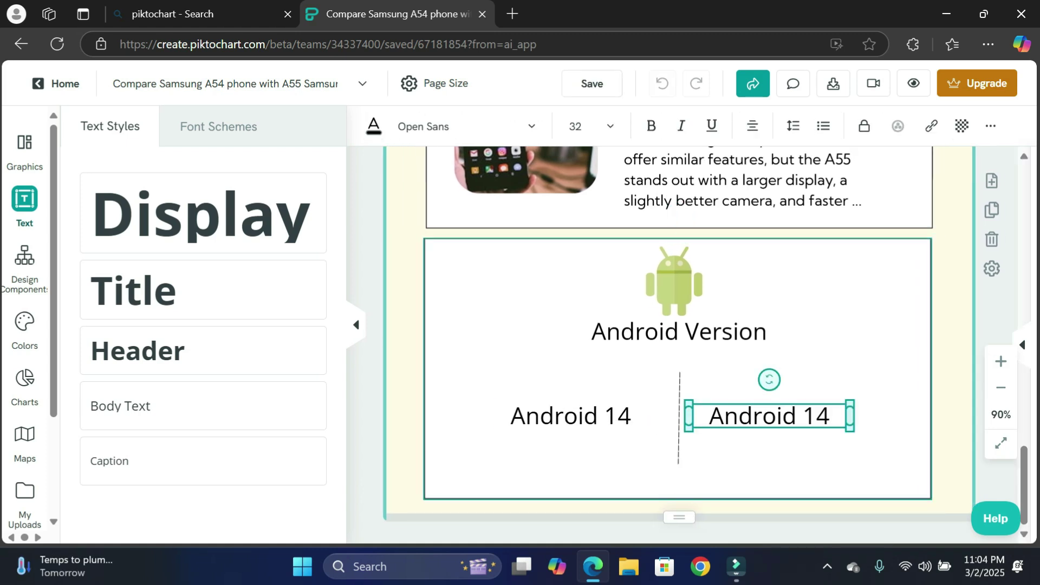
key(BackSpace)
text(5)
click(813, 301)
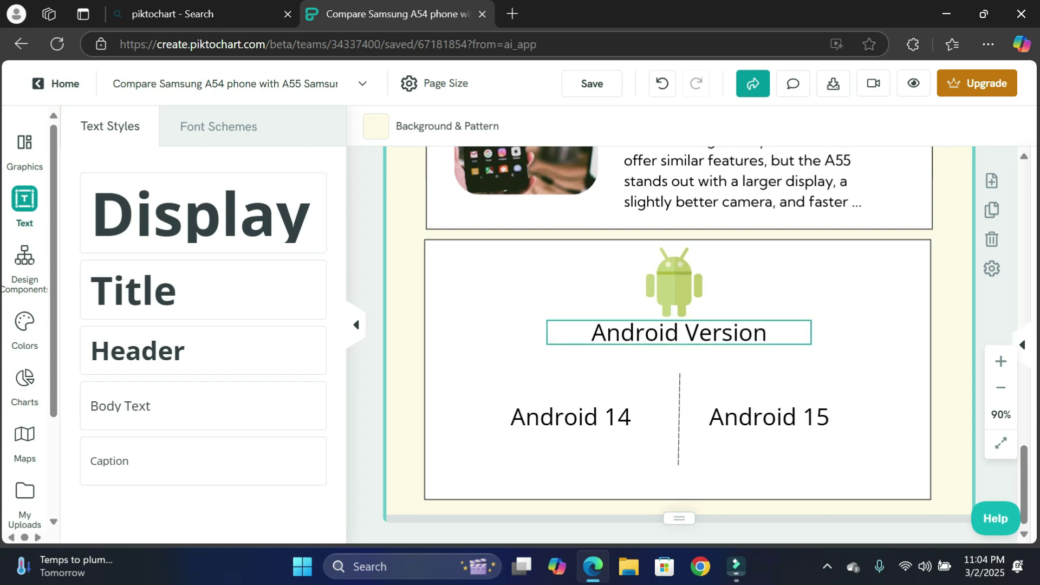
scroll(678, 326, up, 10)
scroll(678, 325, up, 2)
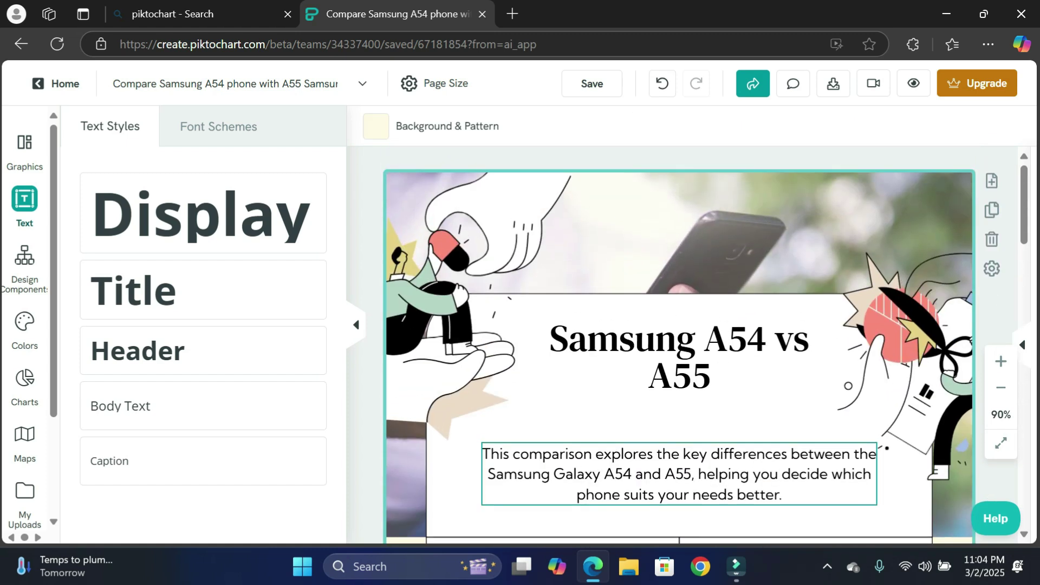
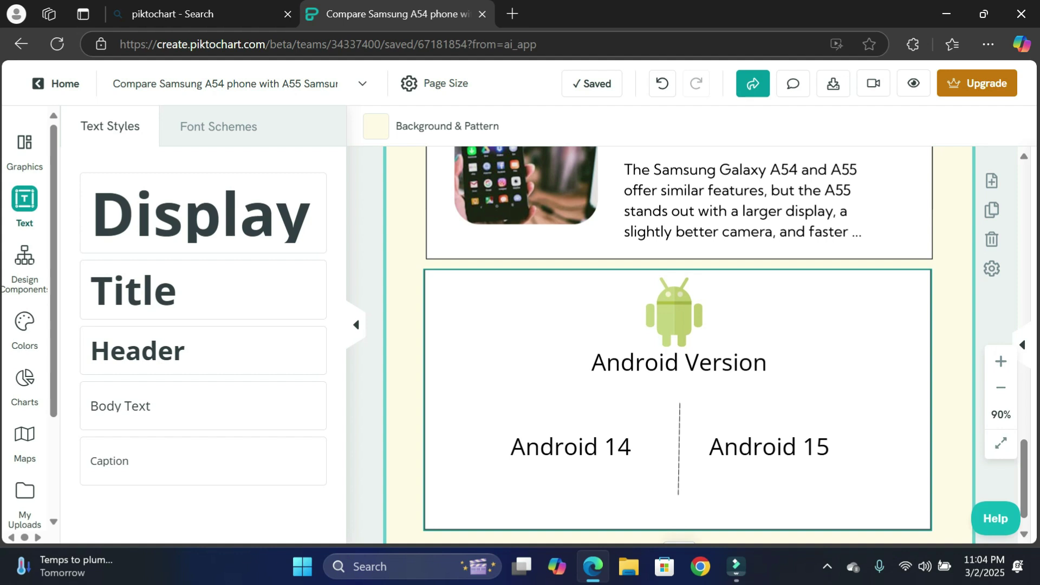
scroll(679, 326, down, 1)
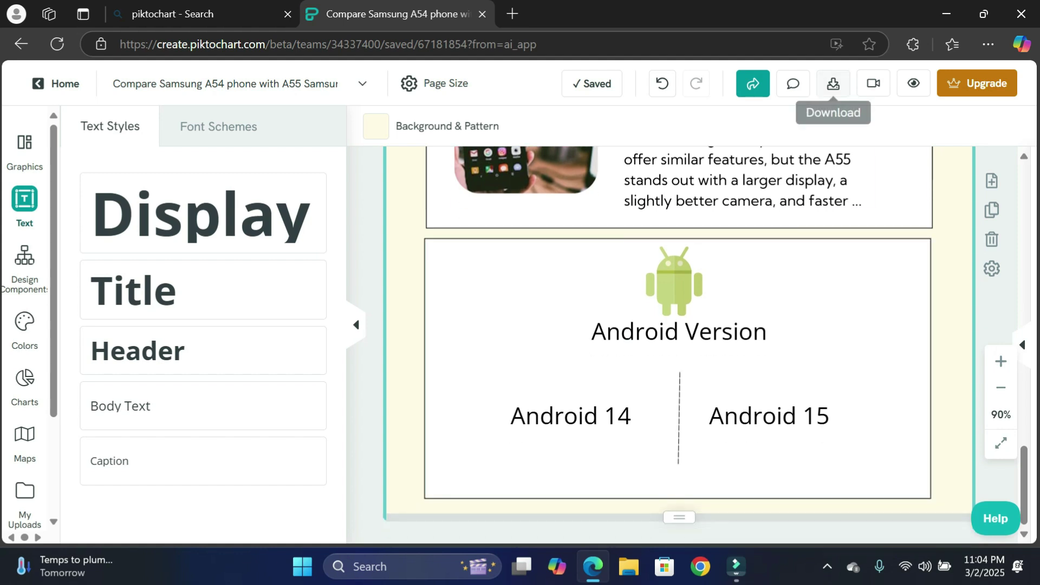
Download the Samsung A54 vs A55 infographic as a Normal Quality PNG
click(833, 84)
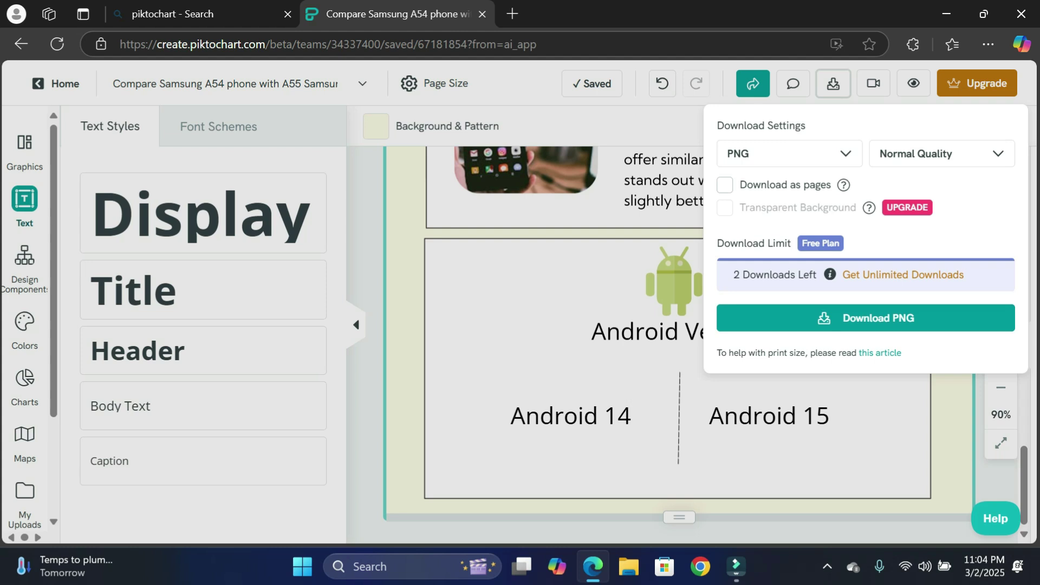
click(942, 154)
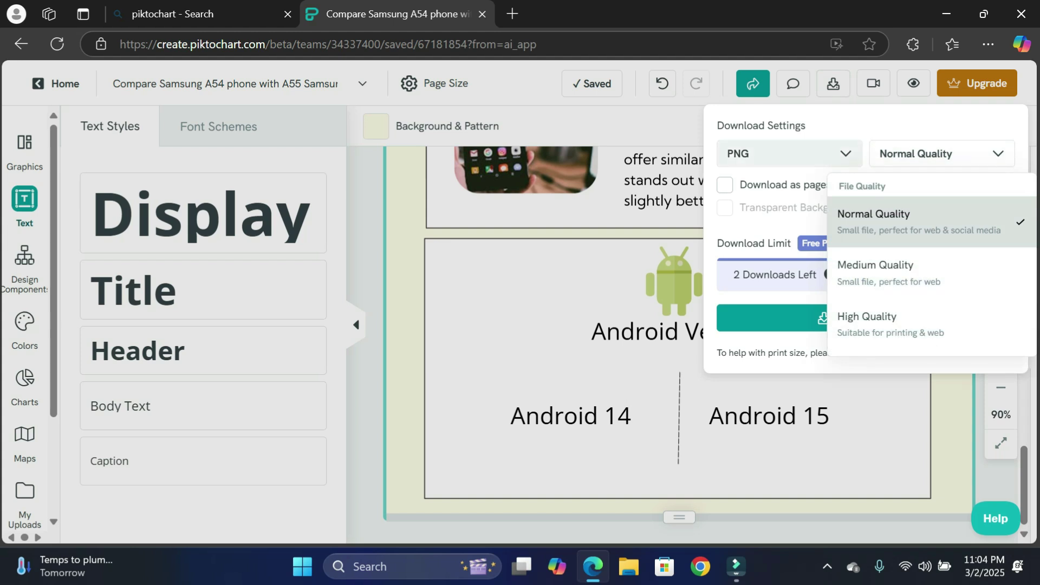
click(788, 153)
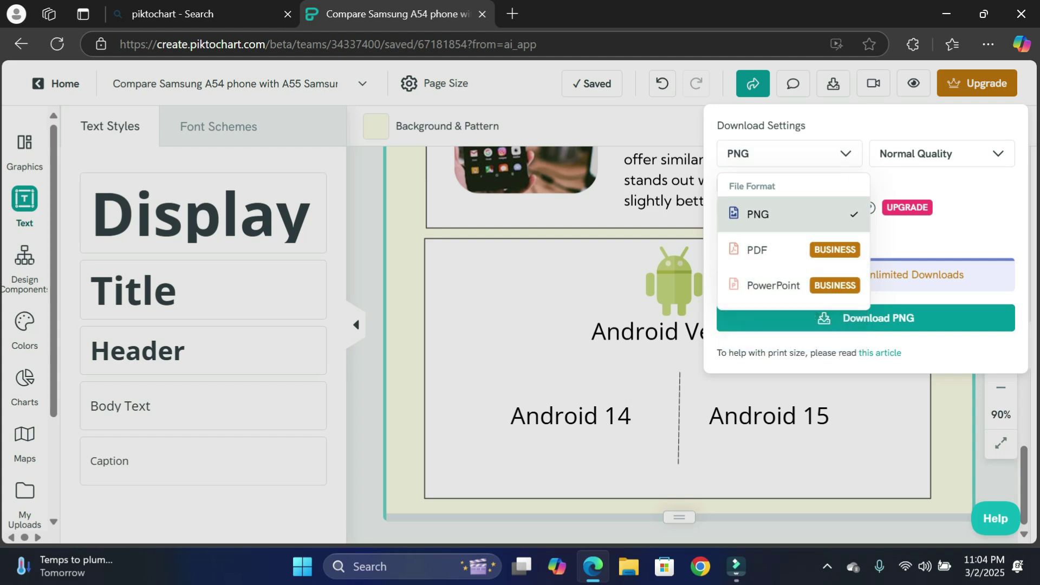
click(774, 285)
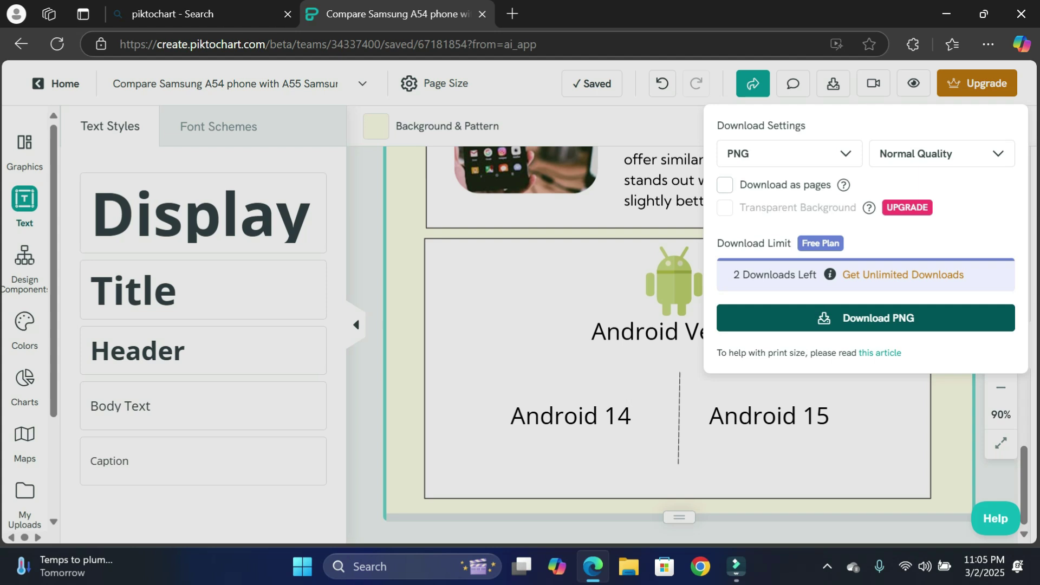
click(866, 318)
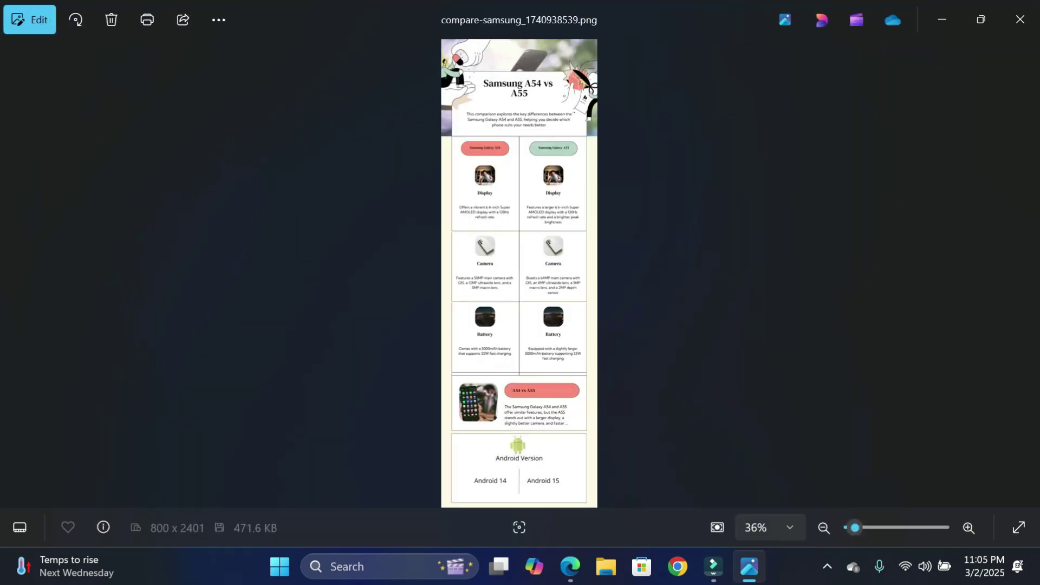
scroll(519, 274, up, 2)
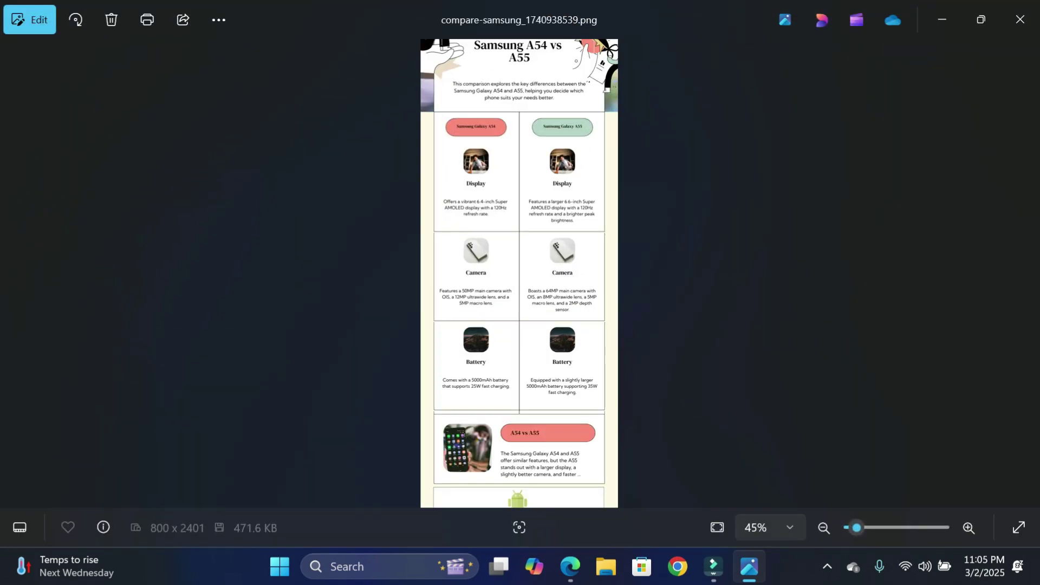
scroll(519, 273, up, 2)
scroll(518, 273, up, 2)
scroll(518, 274, up, 2)
scroll(518, 274, up, 2)
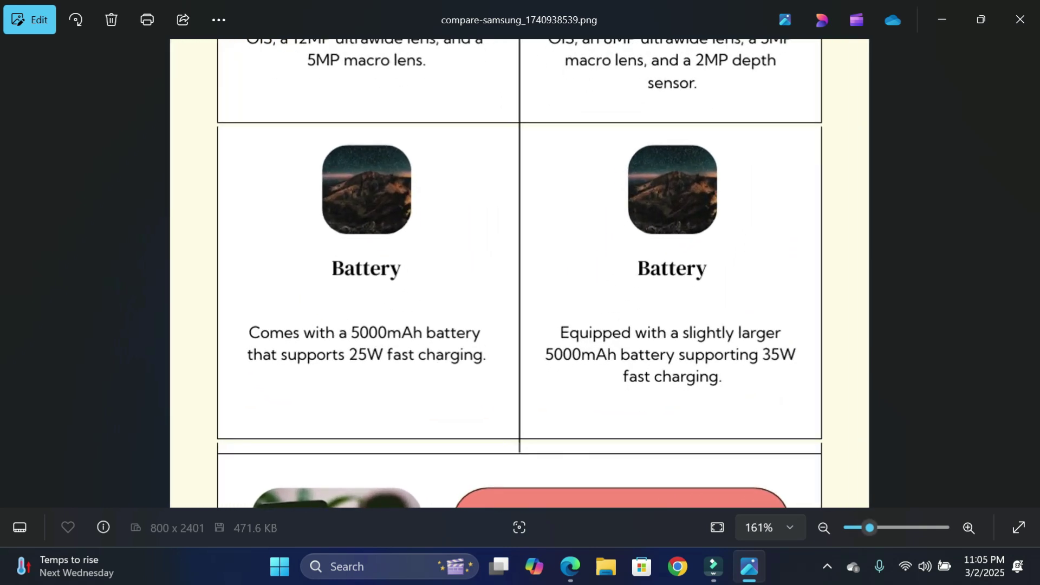
scroll(519, 274, up, 1)
Pan the zoomed PNG up to the Samsung A54 vs A55 title, then close Photos
drag(519, 123, 518, 487)
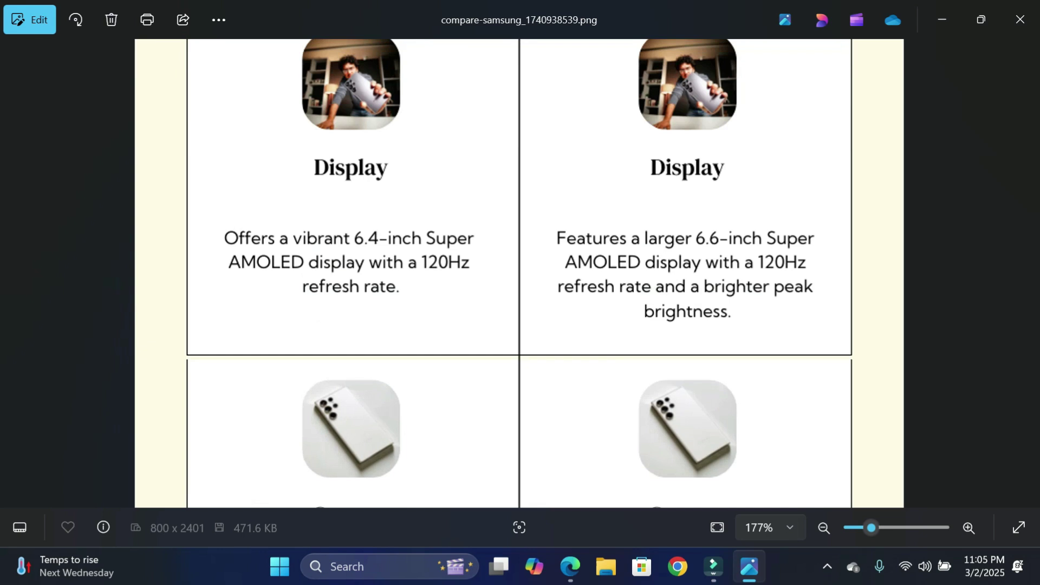
drag(519, 163, 519, 297)
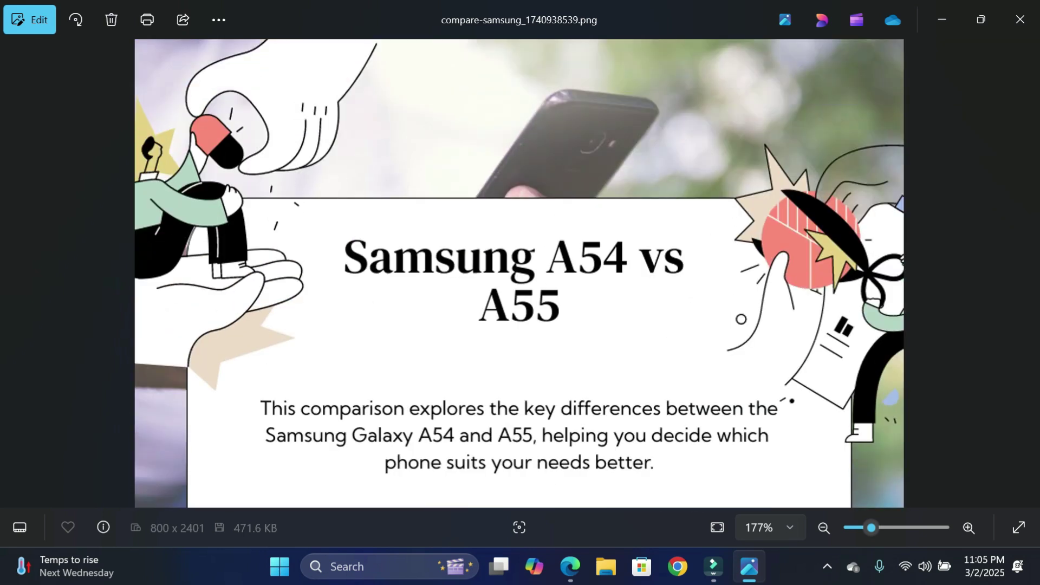
key(Escape)
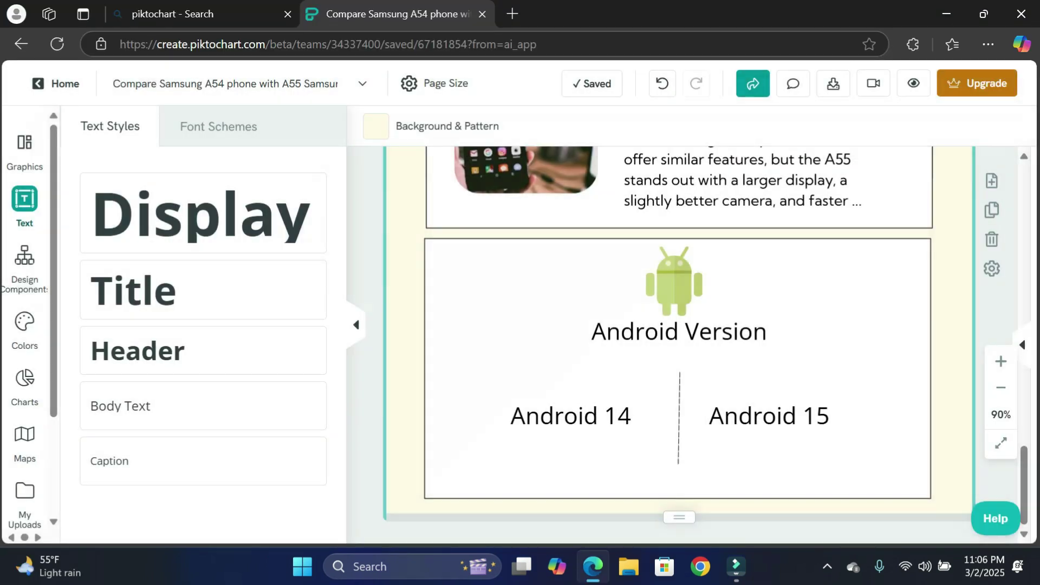
Leave the editor for the Piktochart Home templates dashboard
click(56, 83)
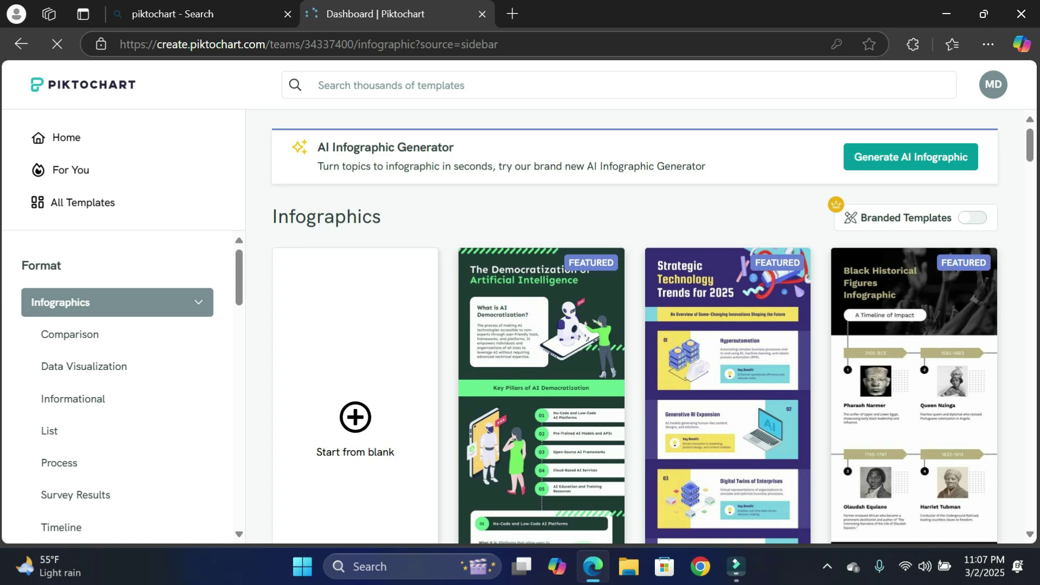
scroll(113, 326, down, 3)
scroll(114, 326, down, 3)
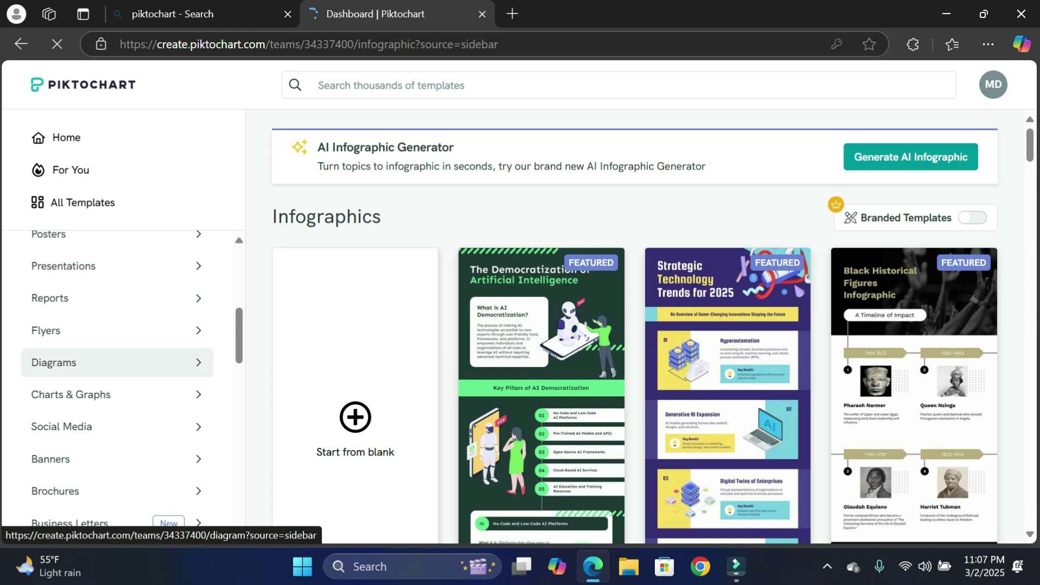
scroll(114, 365, down, 5)
scroll(114, 366, down, 4)
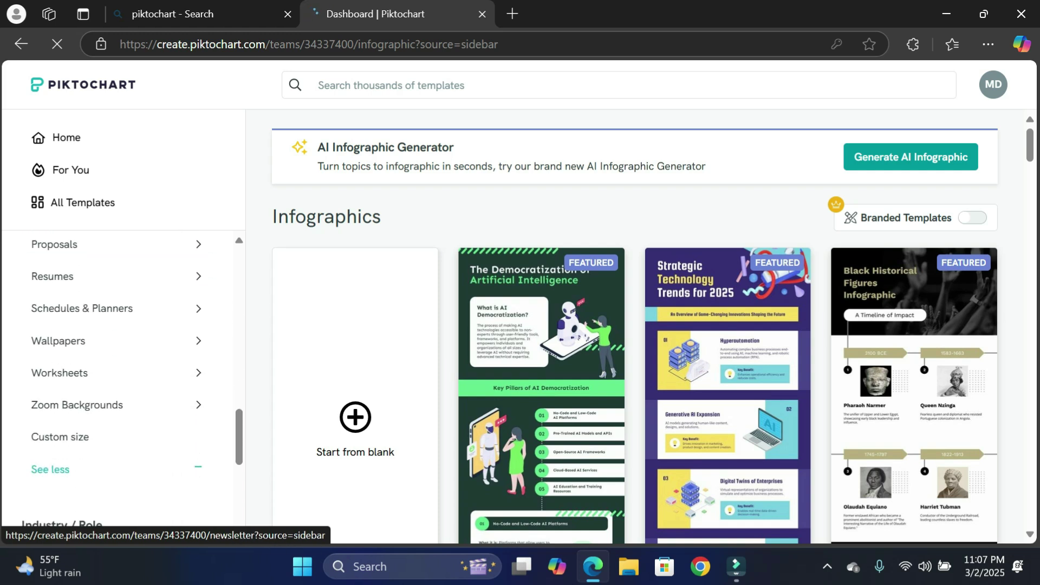
scroll(114, 366, down, 3)
scroll(113, 366, up, 10)
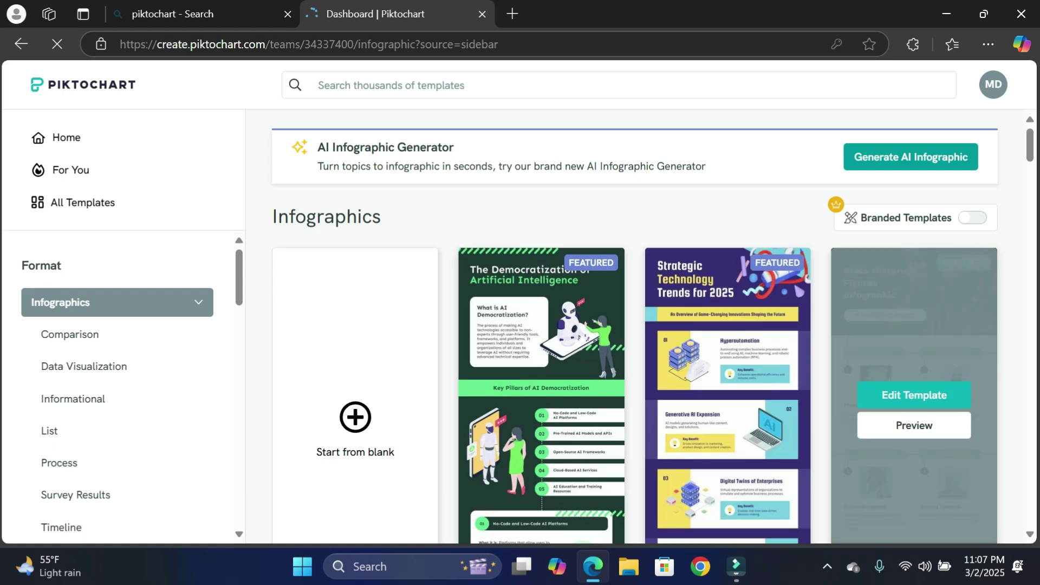
scroll(731, 367, down, 5)
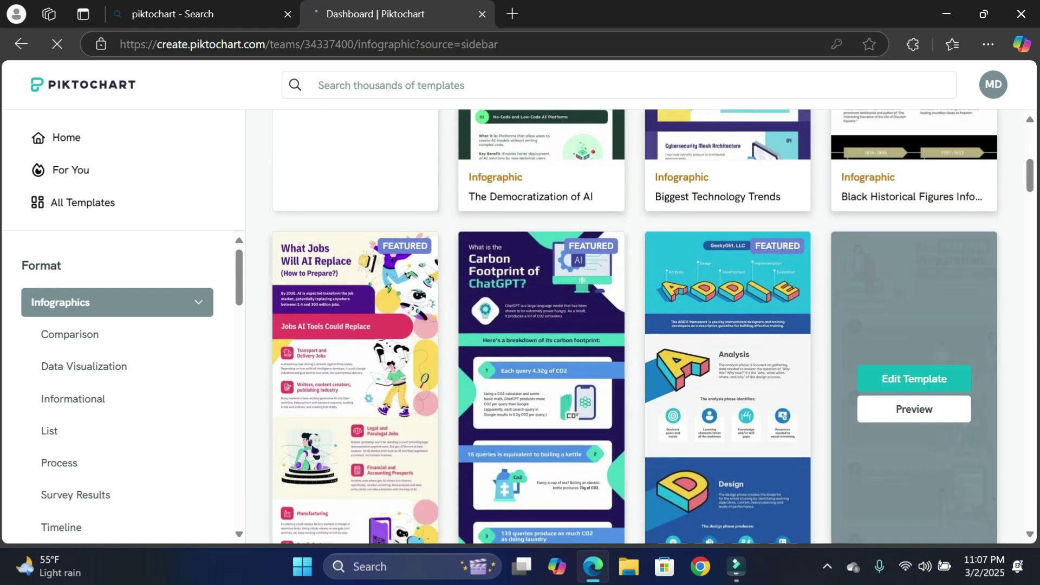
click(63, 347)
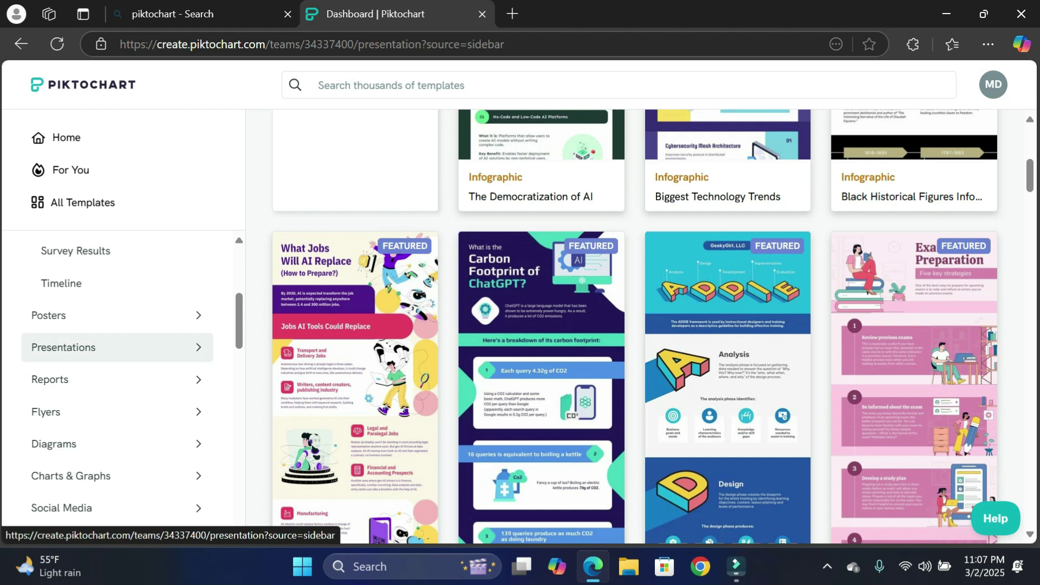
scroll(542, 325, down, 5)
scroll(541, 325, down, 5)
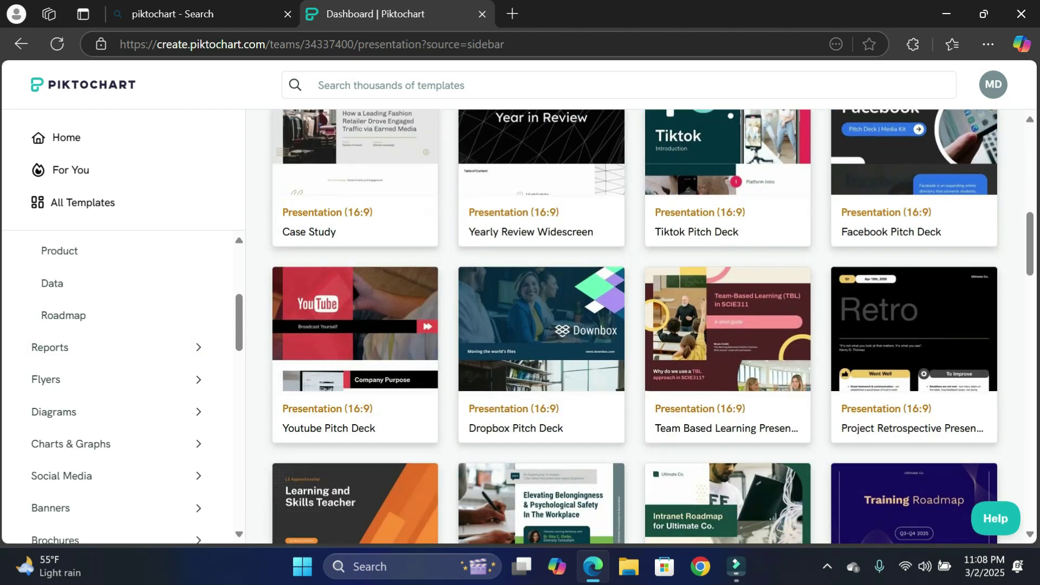
scroll(542, 325, down, 5)
scroll(542, 325, down, 3)
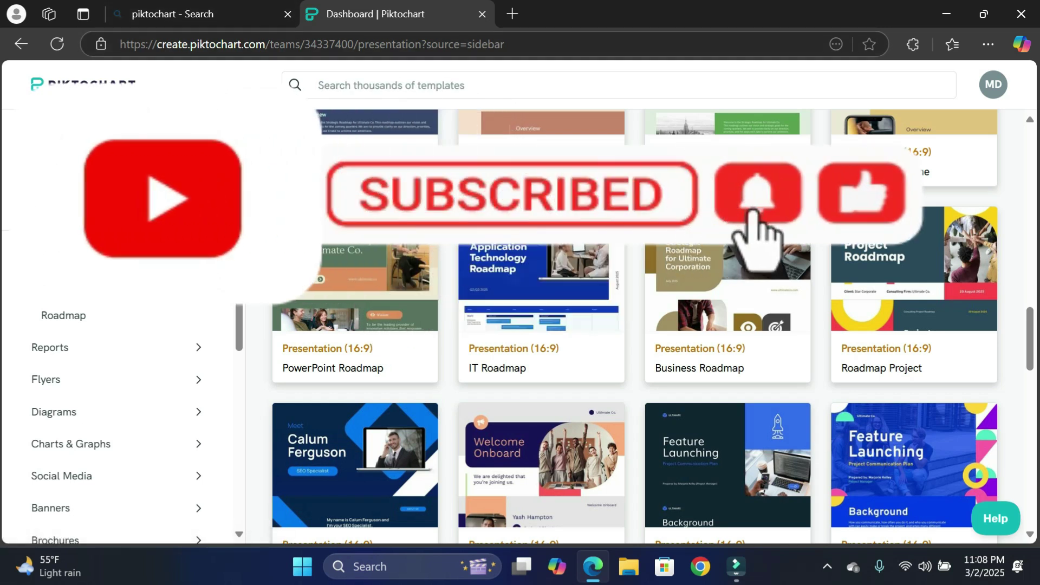
scroll(543, 326, down, 5)
scroll(542, 325, down, 5)
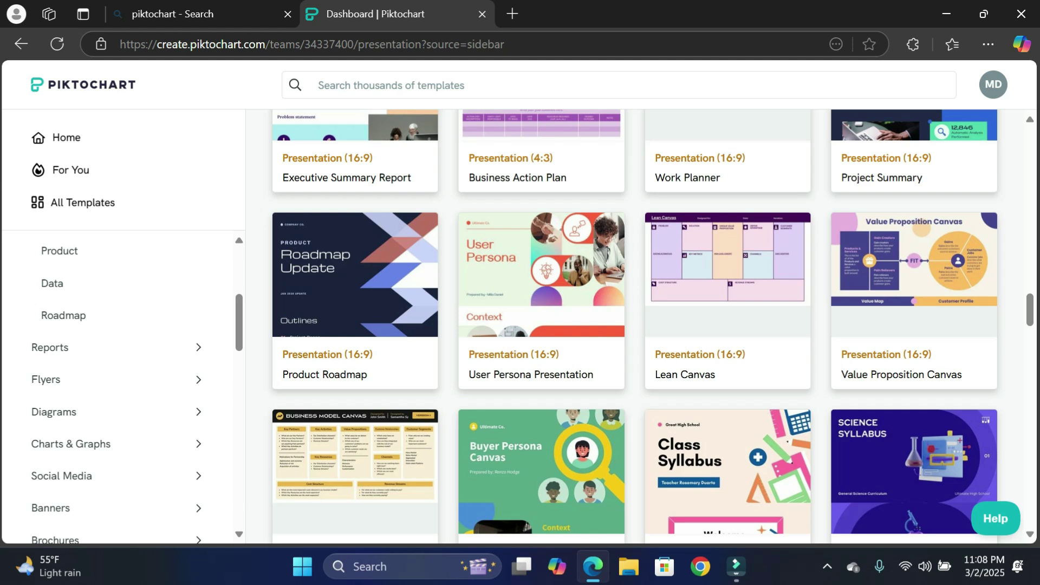